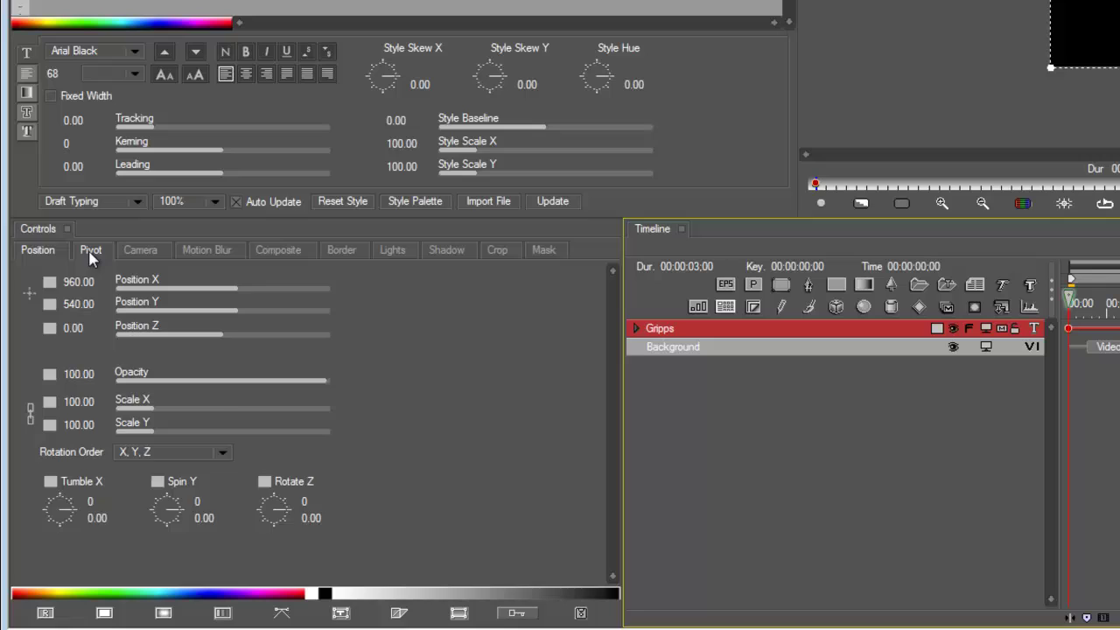
Look through the other Controls property tabs, including motion blur, then return to Position.
{"action": "left_click", "coordinate": [91, 252]}
{"action": "left_click", "coordinate": [148, 249]}
{"action": "left_click", "coordinate": [182, 249]}
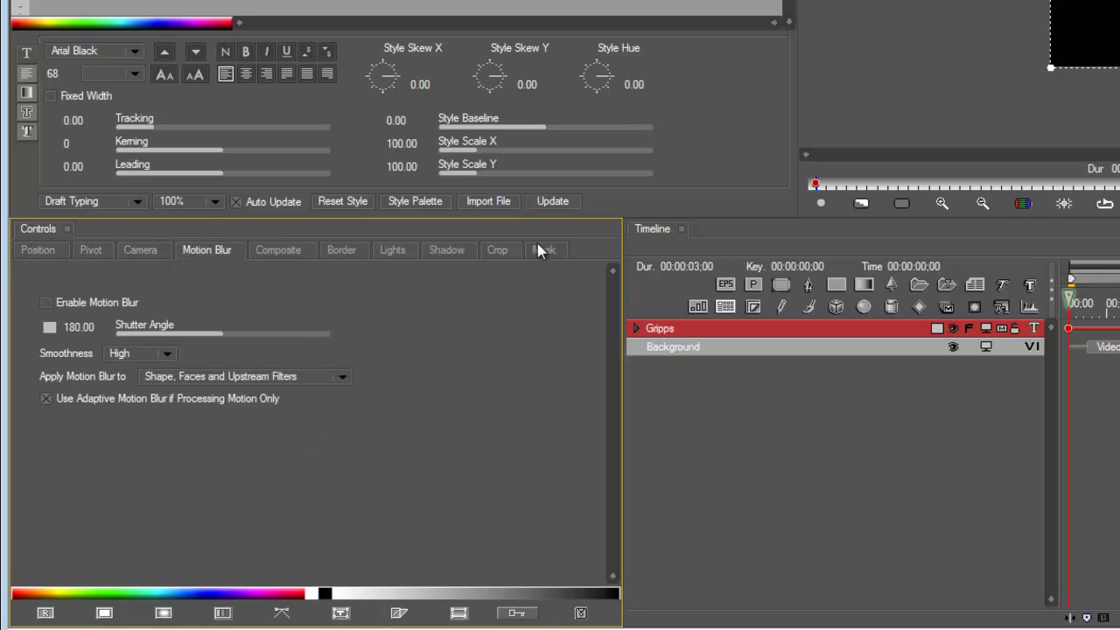
{"action": "left_click", "coordinate": [31, 251]}
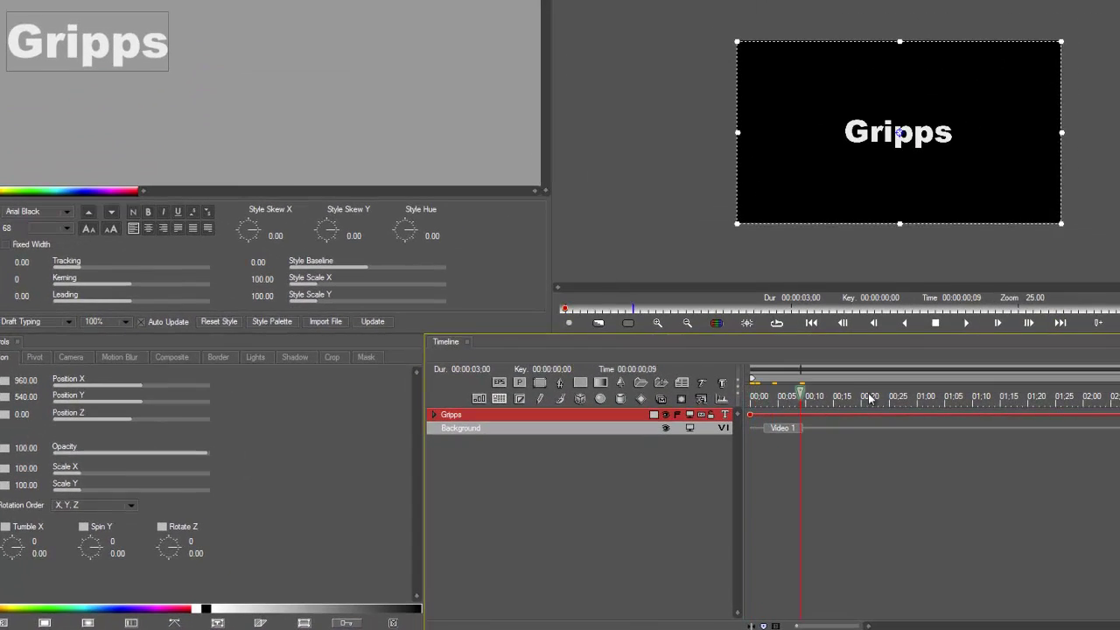
Add a keyframe to the Gripps layer at 01:16 and select it.
{"action": "left_click", "coordinate": [1008, 400]}
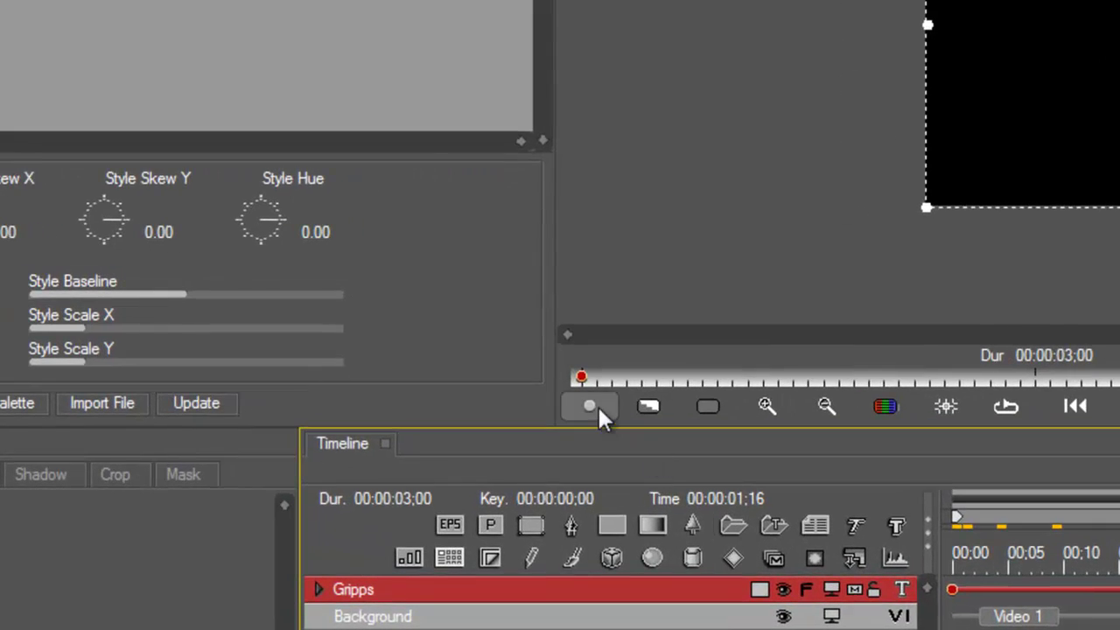
{"action": "left_click", "coordinate": [598, 406]}
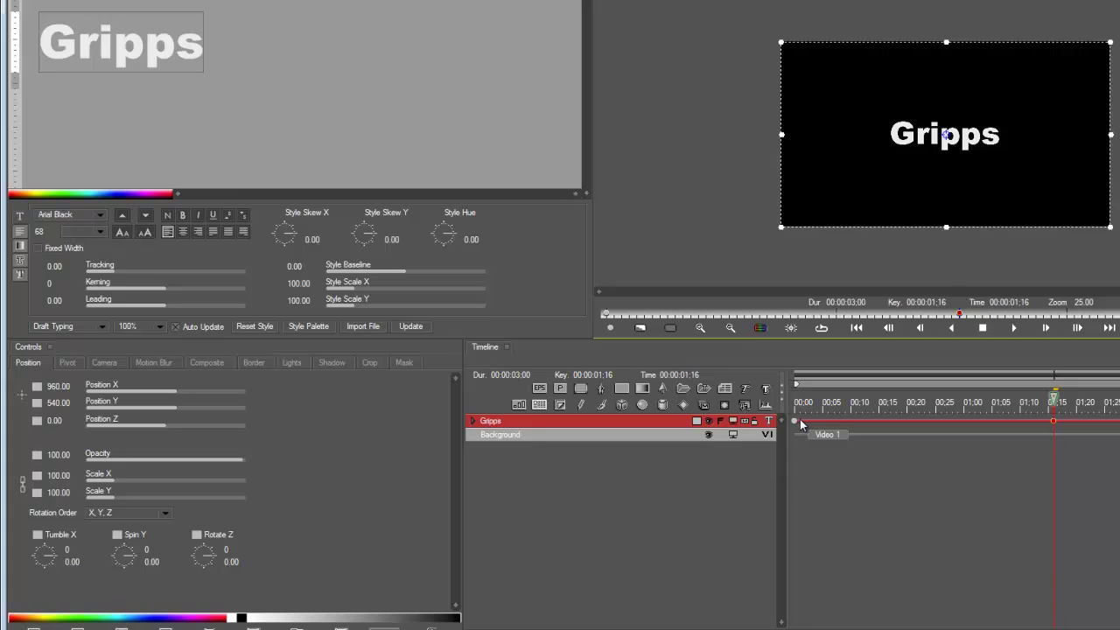
{"action": "left_click", "coordinate": [1035, 429]}
At the 03:00 end keyframe, drag the Gripps text off the left of the frame.
{"action": "left_click_drag", "start_coordinate": [1058, 398], "coordinate": [796, 408]}
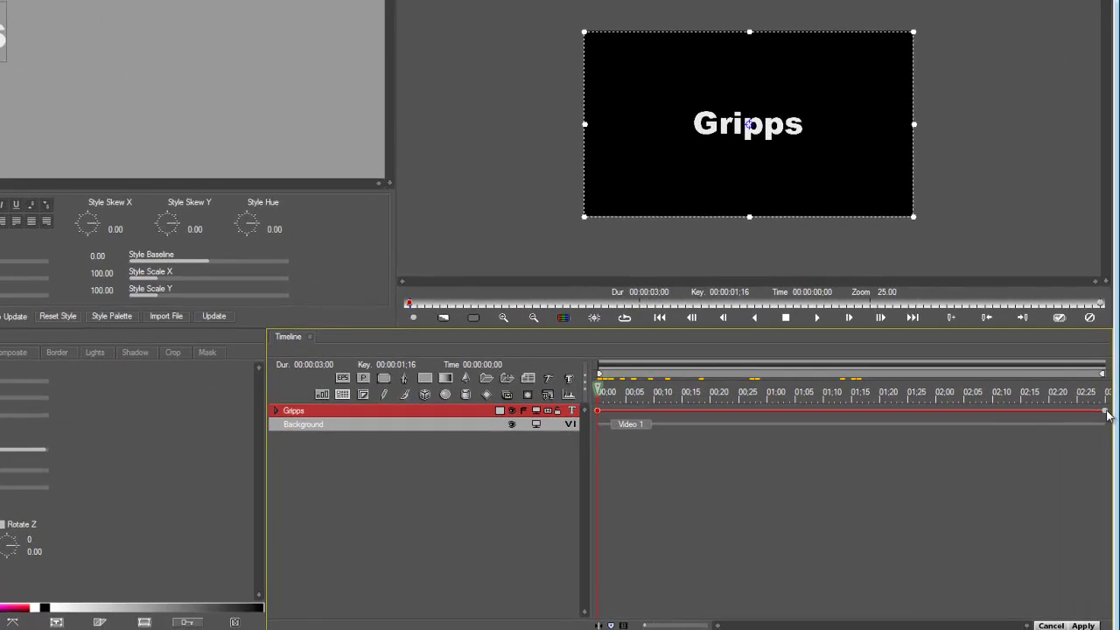
{"action": "left_click", "coordinate": [1105, 411]}
{"action": "left_click_drag", "start_coordinate": [749, 125], "coordinate": [407, 119]}
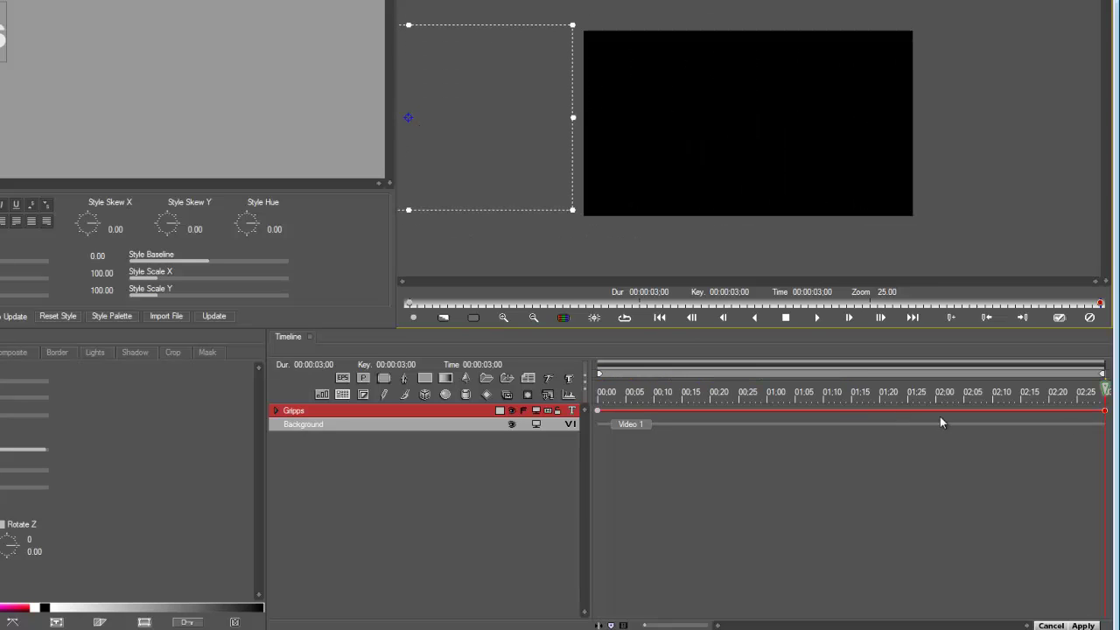
Scrub partway through and play back the clip to preview the slide.
{"action": "left_click_drag", "start_coordinate": [1106, 391], "coordinate": [903, 391]}
{"action": "key", "text": "space"}
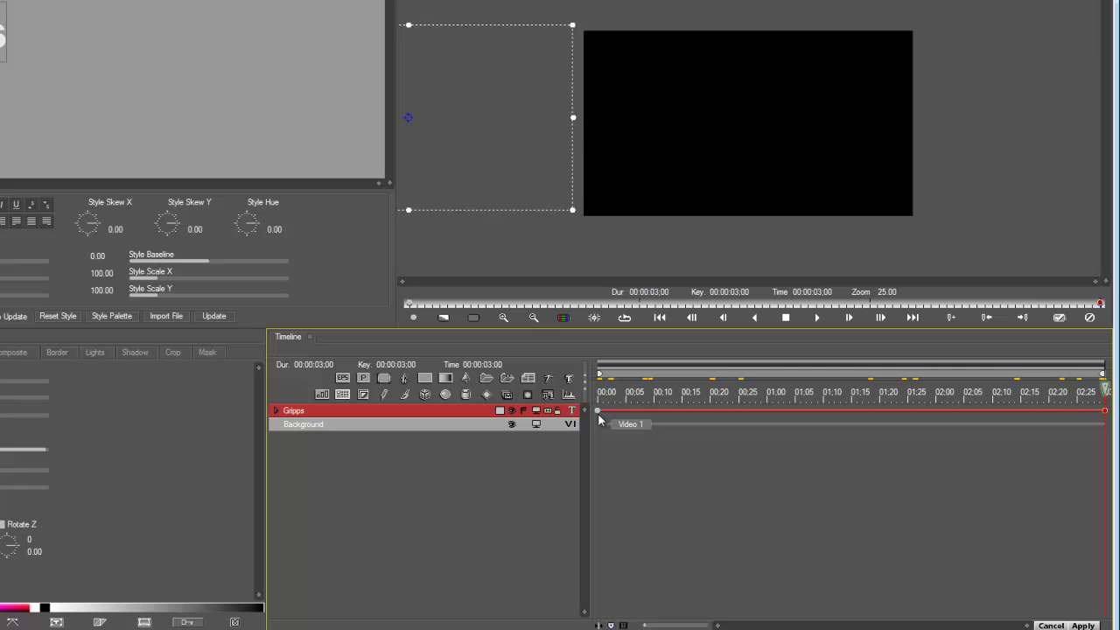
{"action": "left_click", "coordinate": [1099, 391]}
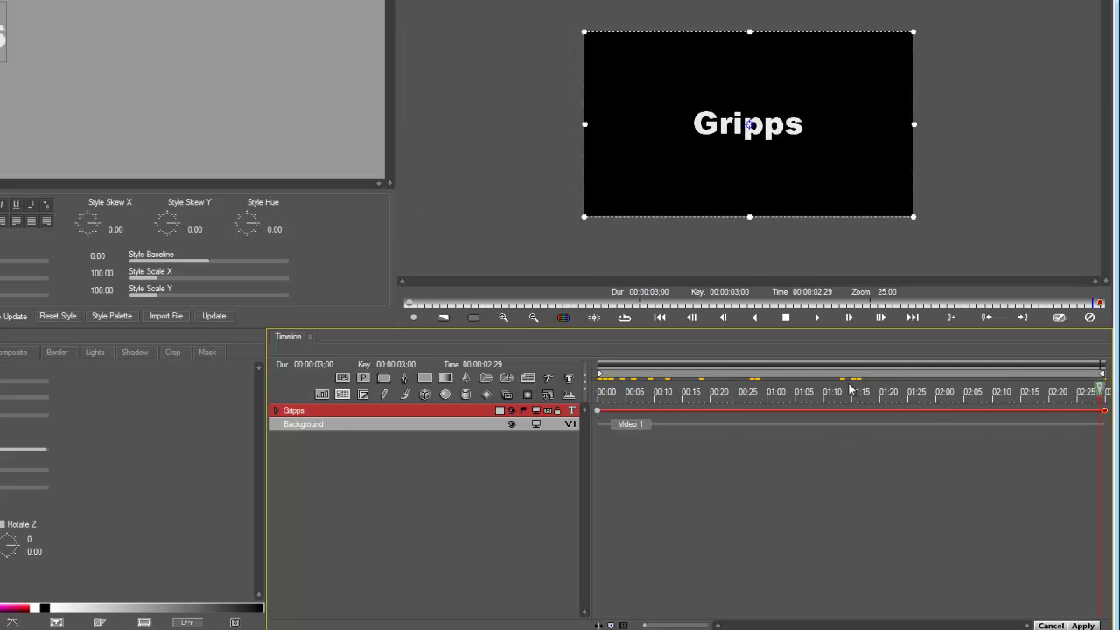
Set the Gripps Position X and Position Y keyframes to Linear interpolation.
{"action": "left_click_drag", "start_coordinate": [849, 389], "coordinate": [581, 393]}
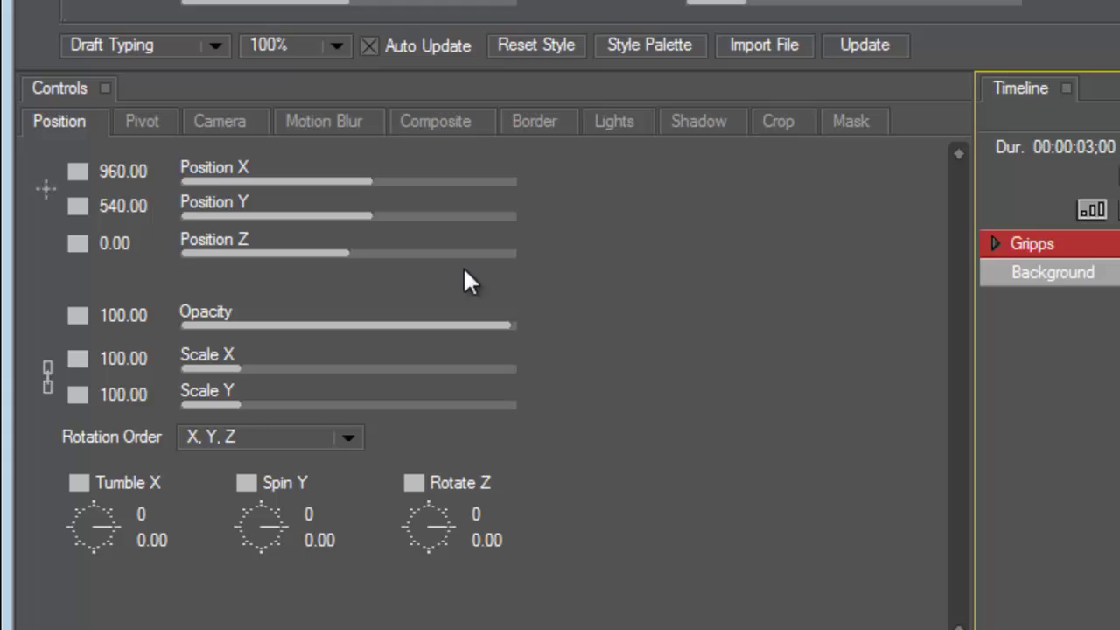
{"action": "right_click", "coordinate": [77, 172]}
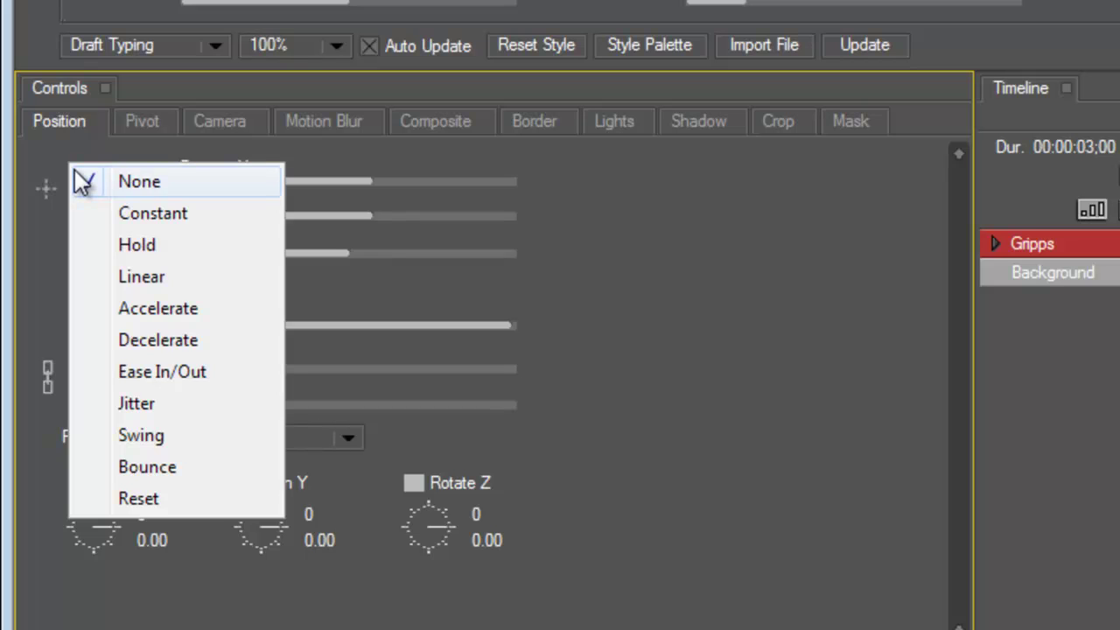
{"action": "left_click", "coordinate": [140, 276]}
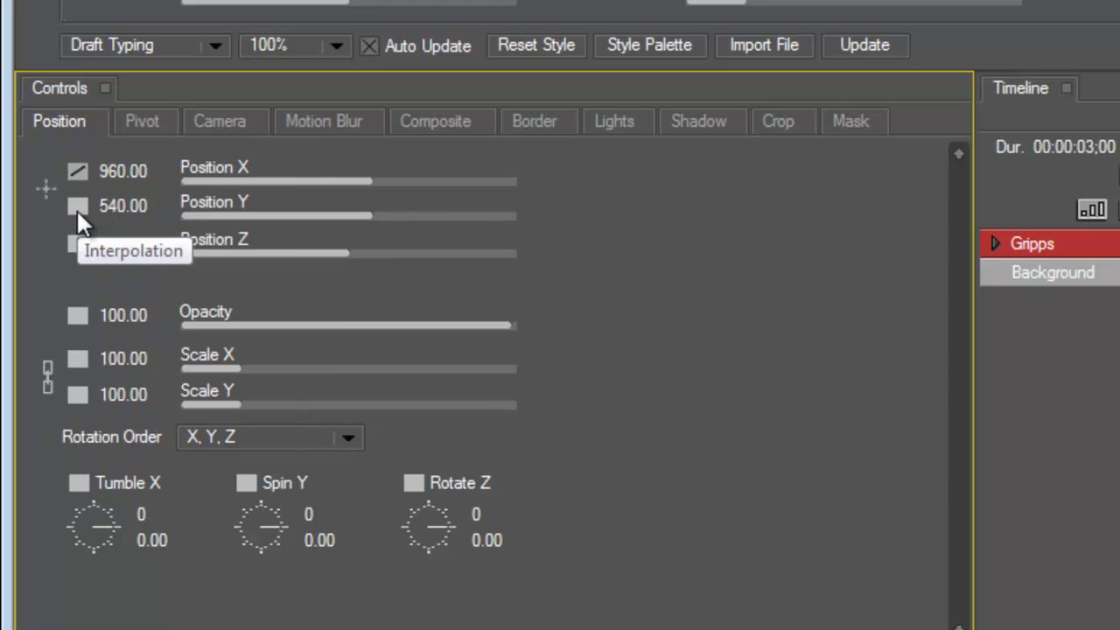
{"action": "right_click", "coordinate": [77, 208]}
{"action": "left_click", "coordinate": [130, 308]}
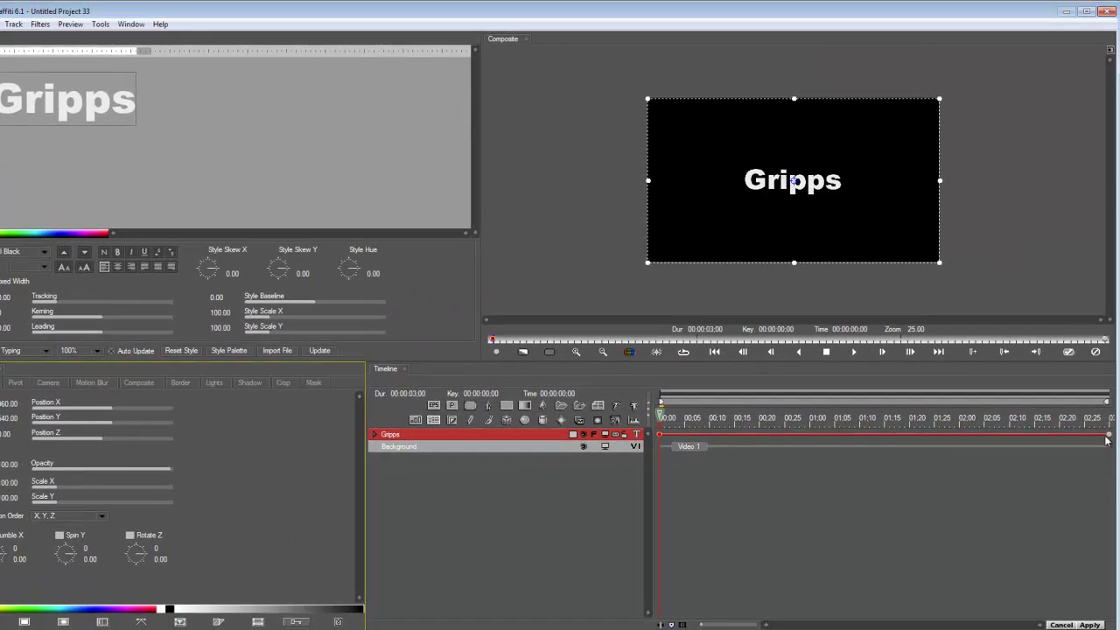
At the 3-second end keyframe, drag the Gripps text off the left edge again.
{"action": "left_click", "coordinate": [1108, 435]}
{"action": "left_click", "coordinate": [782, 180]}
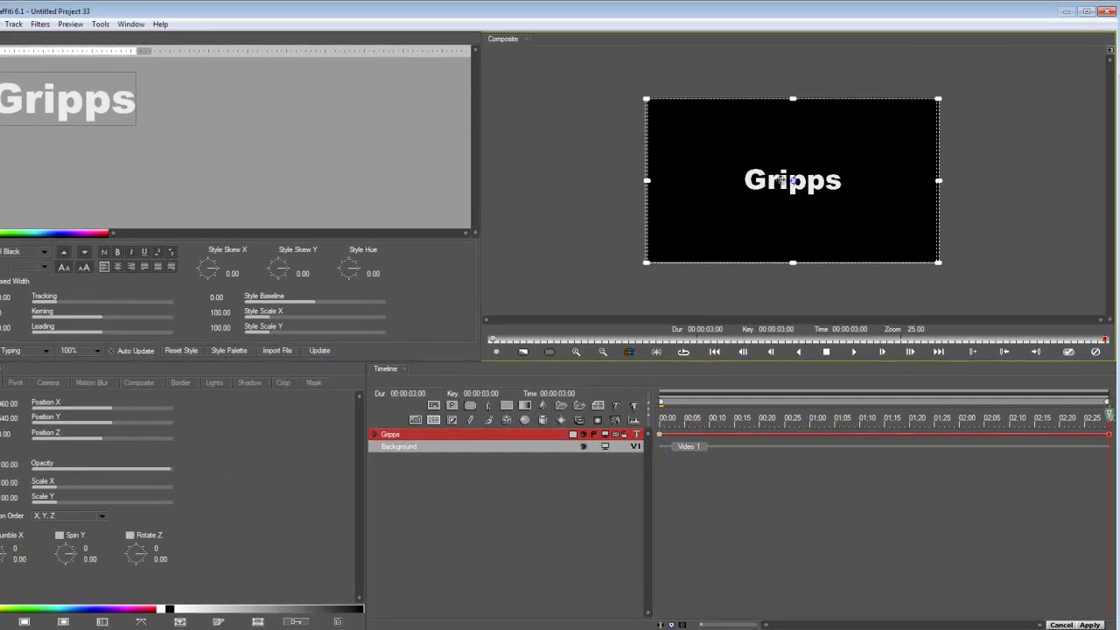
{"action": "left_click_drag", "start_coordinate": [782, 179], "coordinate": [490, 175]}
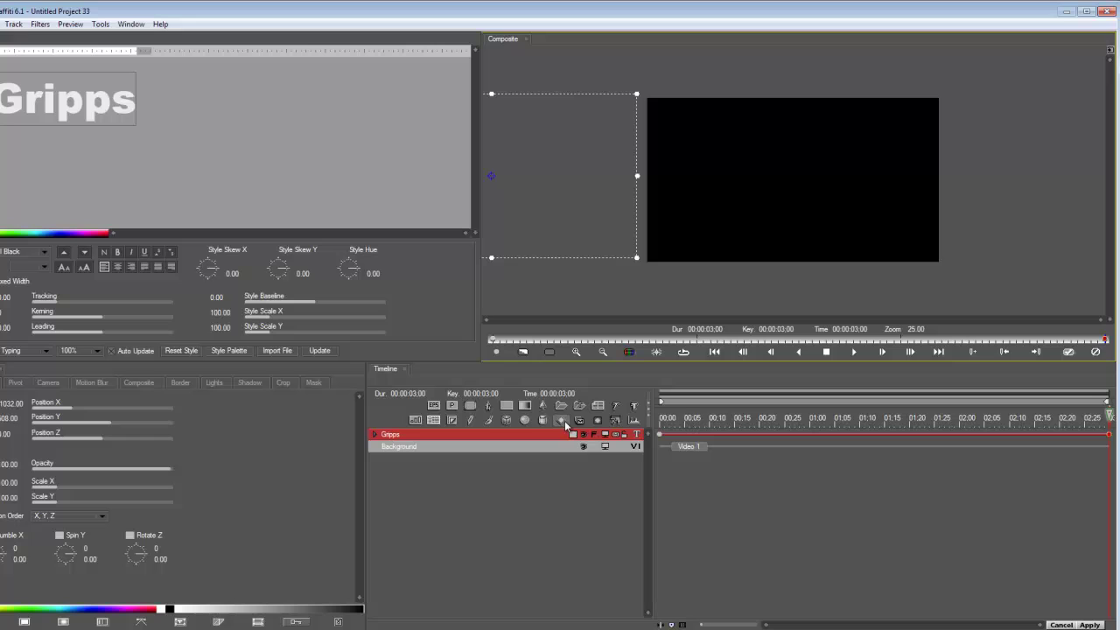
Scrub to 02:03, rewind and play the slide-off animation, then return to the start.
{"action": "left_click_drag", "start_coordinate": [1109, 416], "coordinate": [974, 416]}
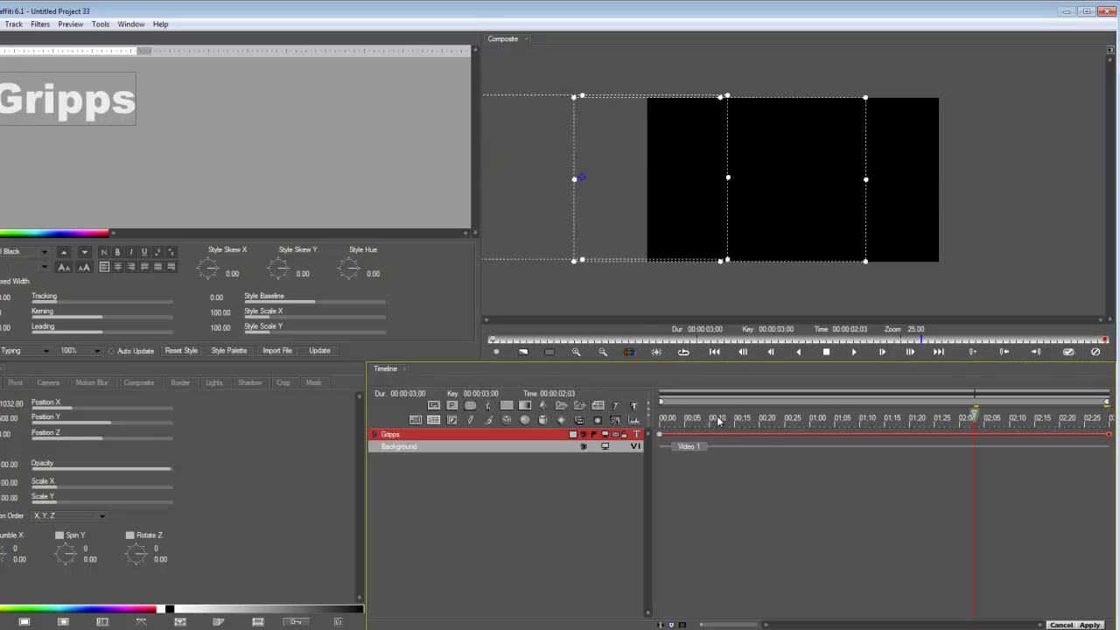
{"action": "key", "text": "Home"}
{"action": "key", "text": "space"}
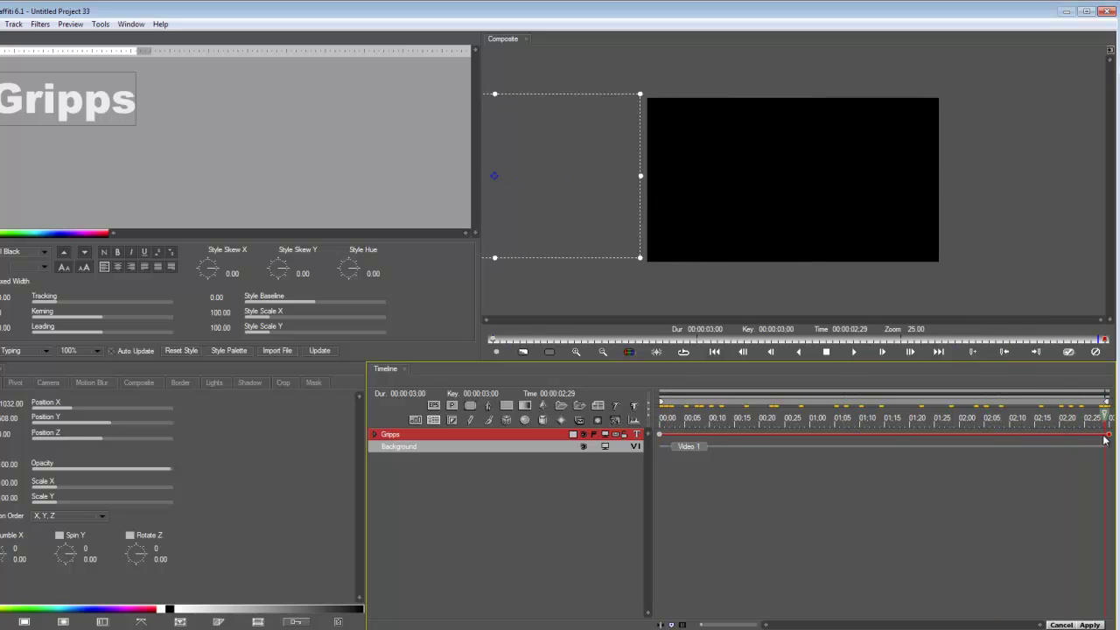
{"action": "left_click_drag", "start_coordinate": [1104, 440], "coordinate": [662, 523]}
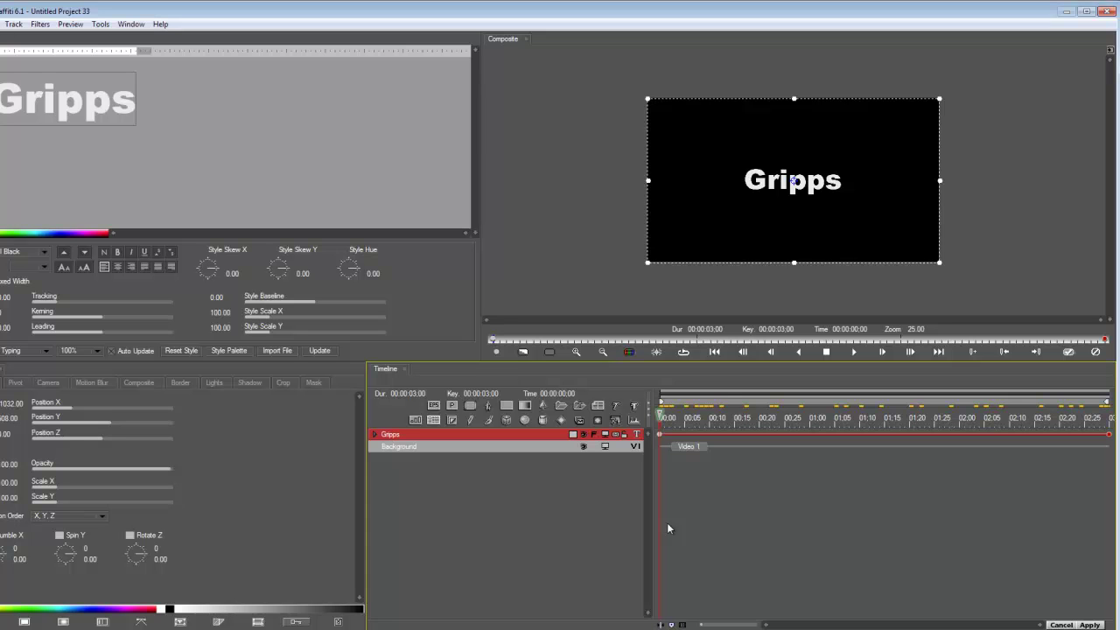
Select the 00:00 keyframe, verify Position X is Linear, then jump to the 3-second end.
{"action": "left_click", "coordinate": [660, 435]}
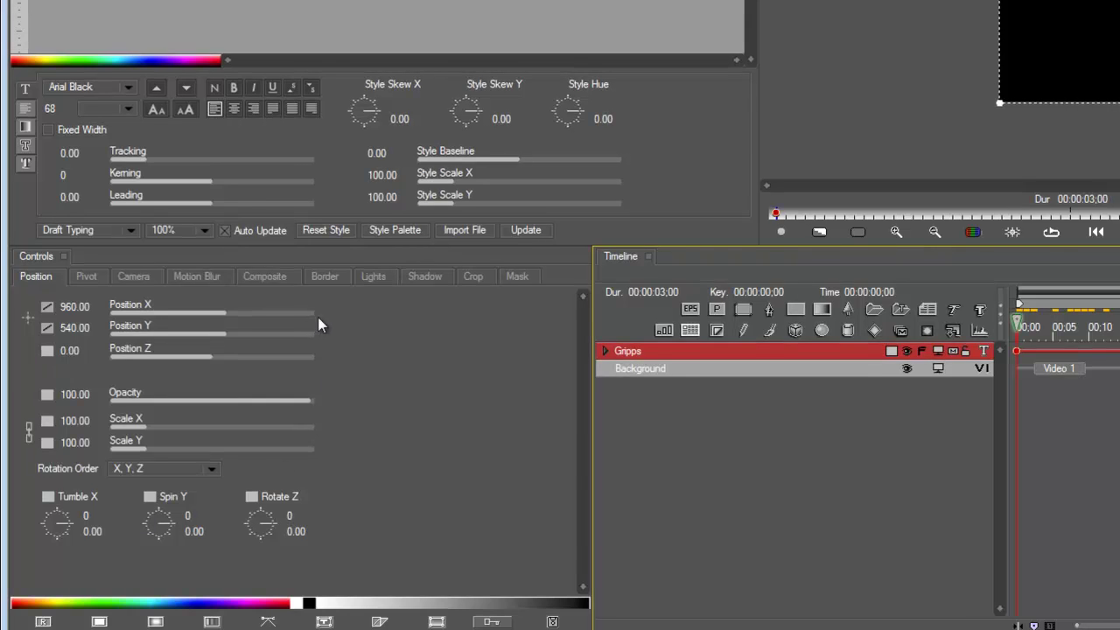
{"action": "right_click", "coordinate": [48, 307]}
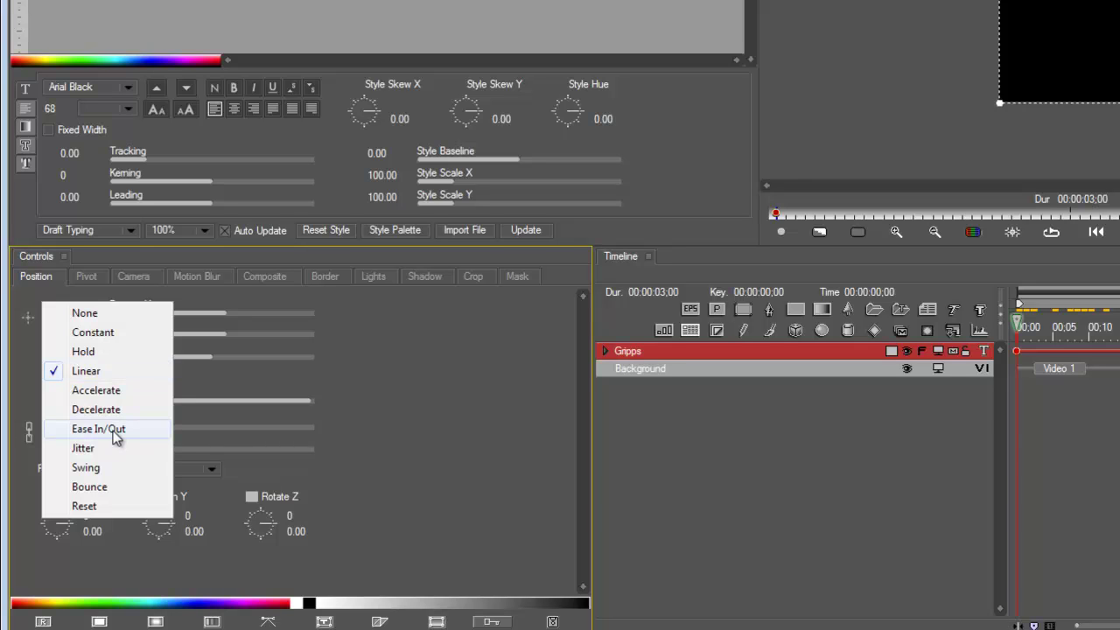
{"action": "left_click", "coordinate": [374, 448]}
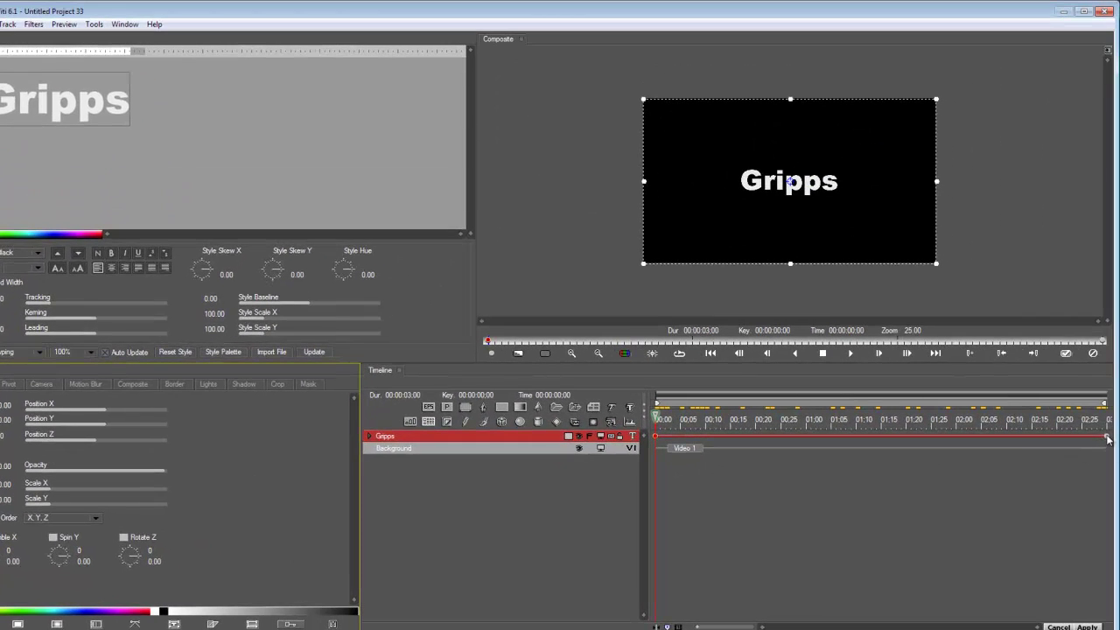
{"action": "left_click", "coordinate": [1106, 439]}
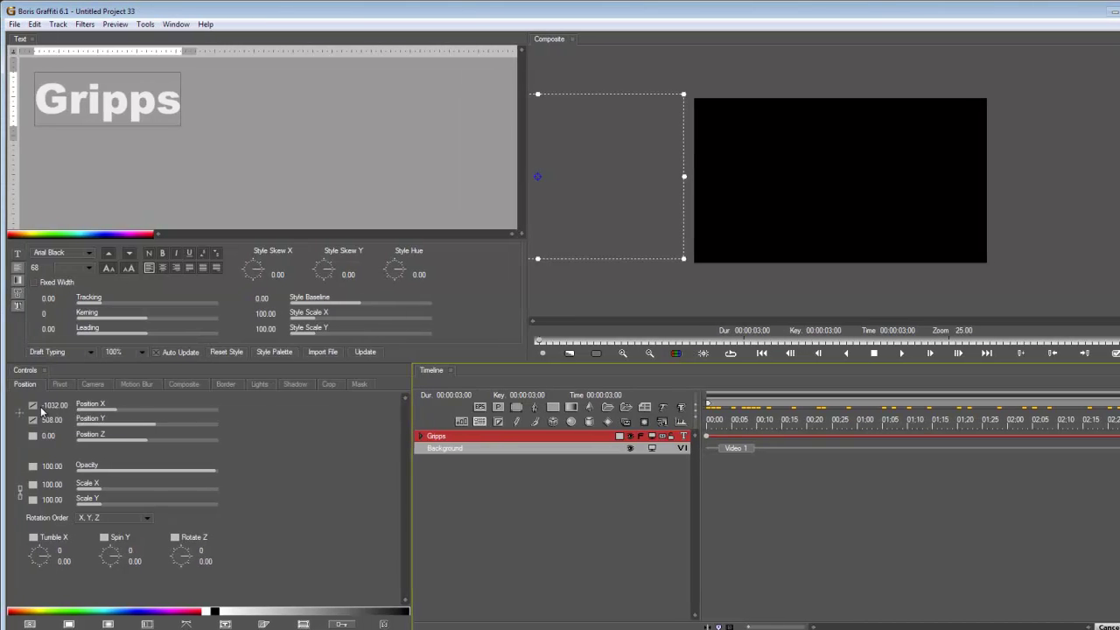
Scrub the playhead from the start across the clip to preview Gripps sliding left.
{"action": "left_click", "coordinate": [707, 437]}
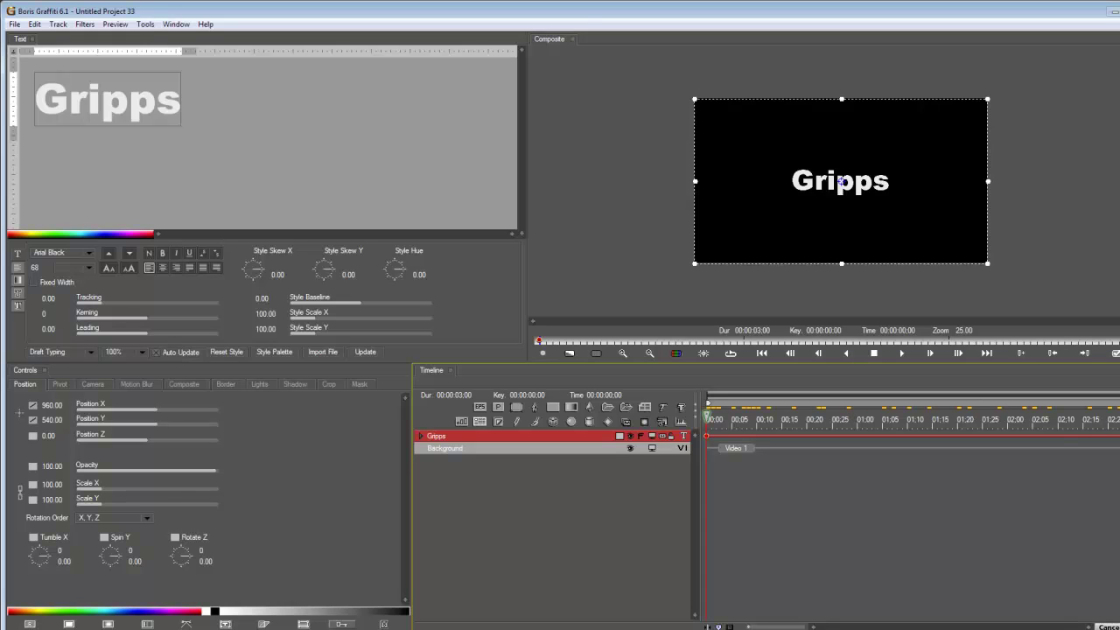
{"action": "left_click_drag", "start_coordinate": [714, 420], "coordinate": [953, 420]}
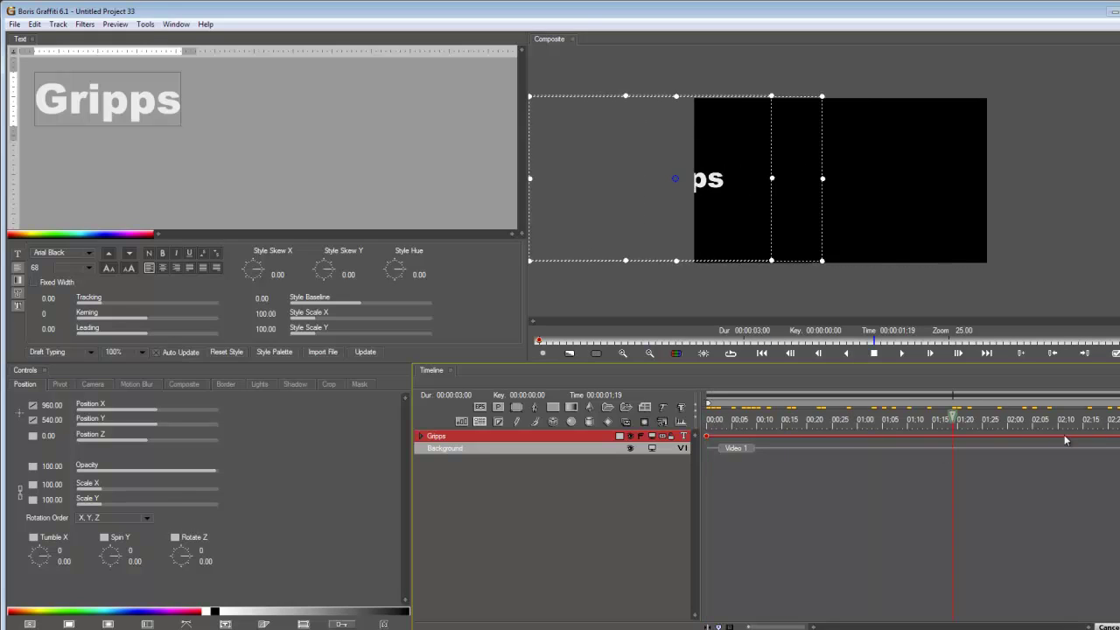
{"action": "left_click_drag", "start_coordinate": [1066, 439], "coordinate": [707, 470]}
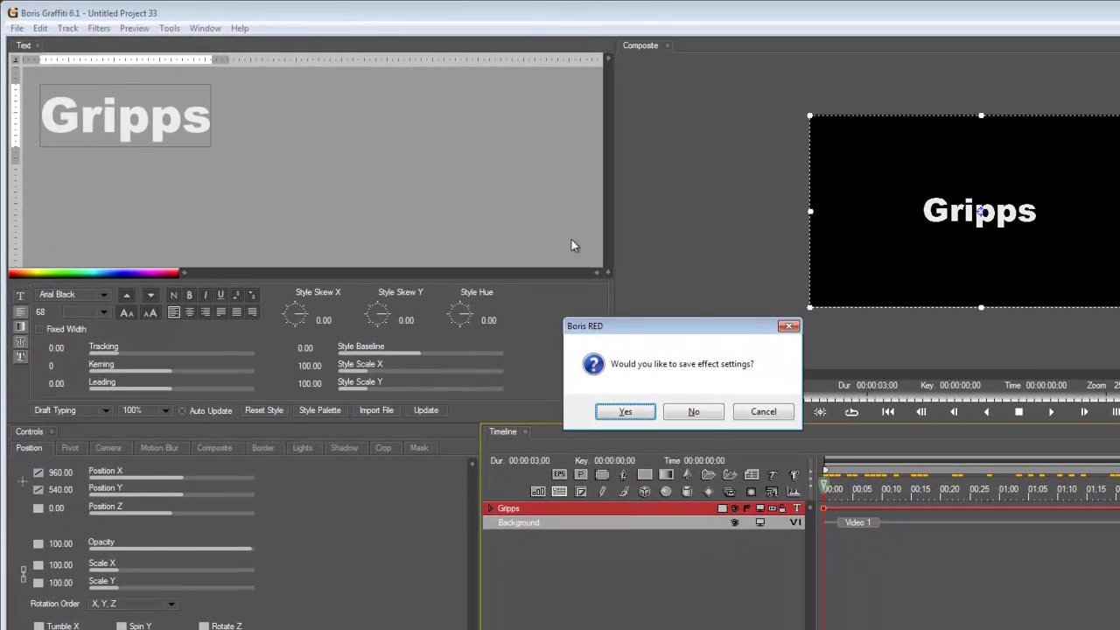
Discard the Gripps effect, type G as a new text layer, and scale it to 463.39.
{"action": "left_click", "coordinate": [693, 412]}
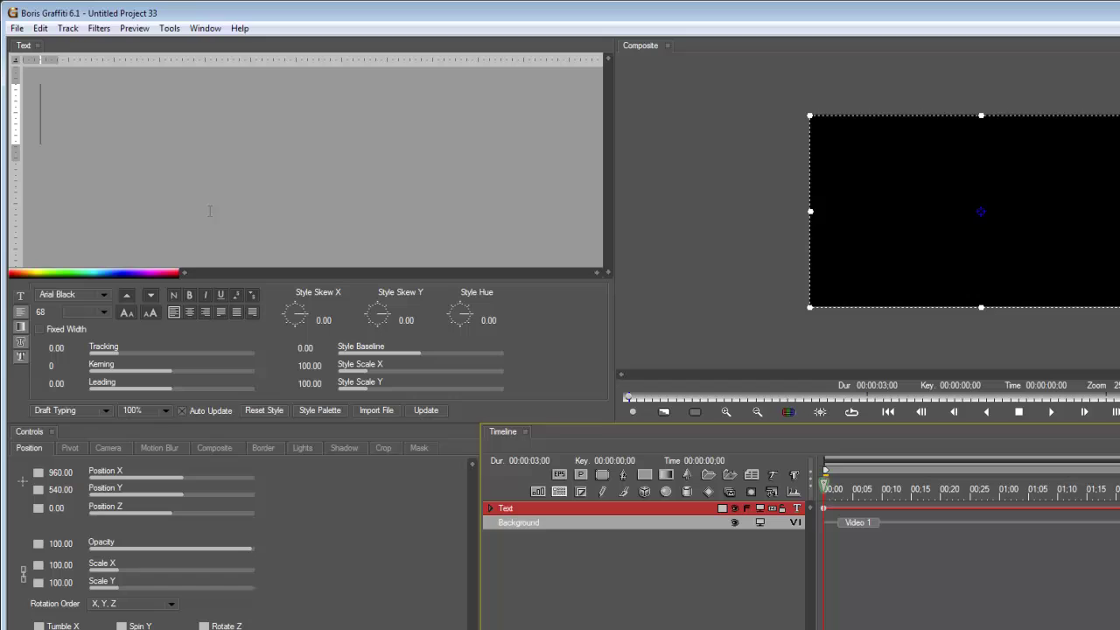
{"action": "left_click", "coordinate": [111, 129]}
{"action": "type", "text": "G"}
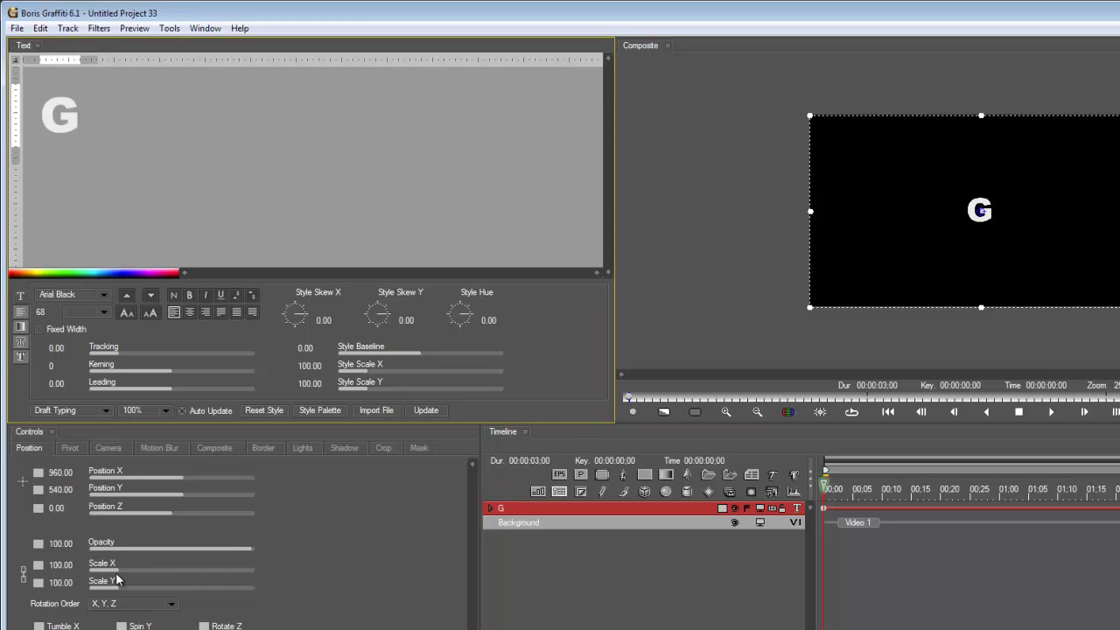
{"action": "left_click_drag", "start_coordinate": [130, 570], "coordinate": [217, 567]}
{"action": "key", "text": "ctrl+equal"}
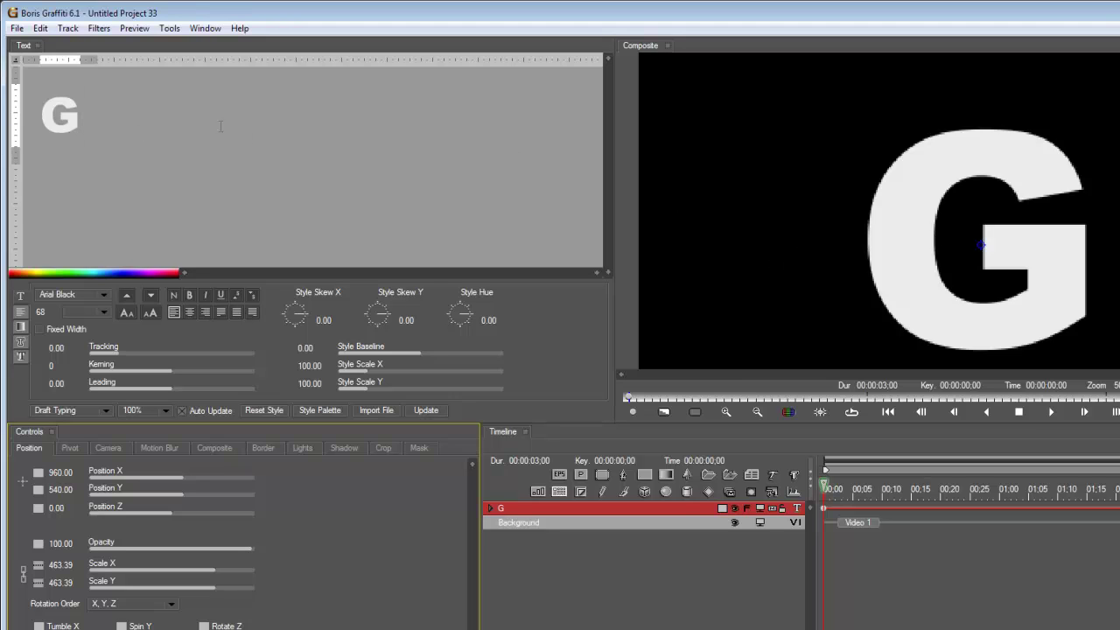
Open the Fill colour settings and try pale yellow without applying it.
{"action": "left_click", "coordinate": [21, 328]}
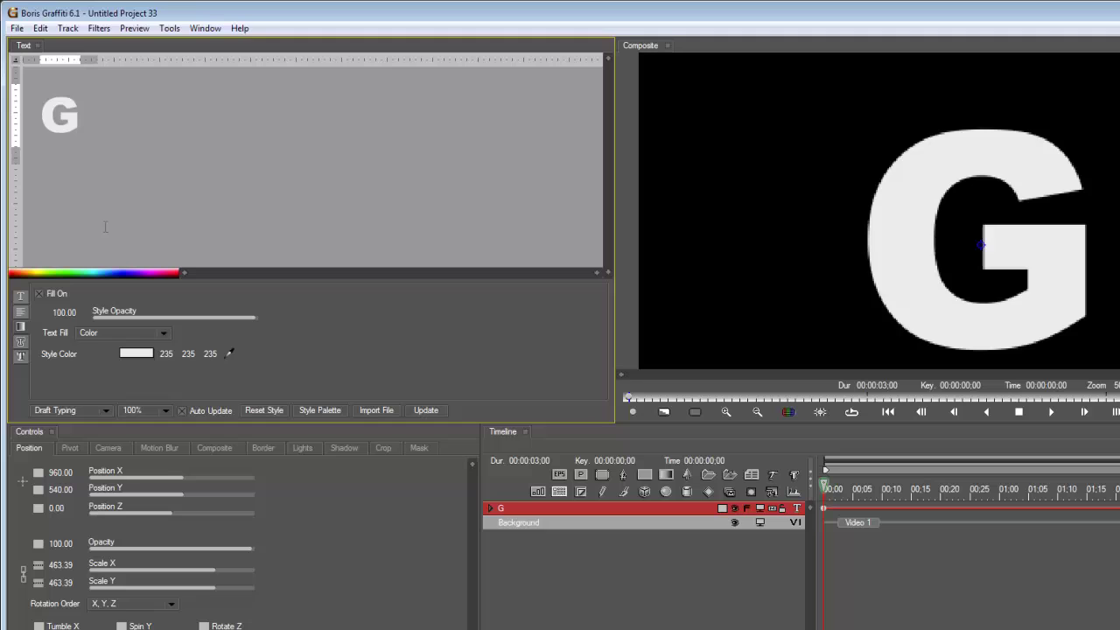
{"action": "left_click", "coordinate": [136, 354]}
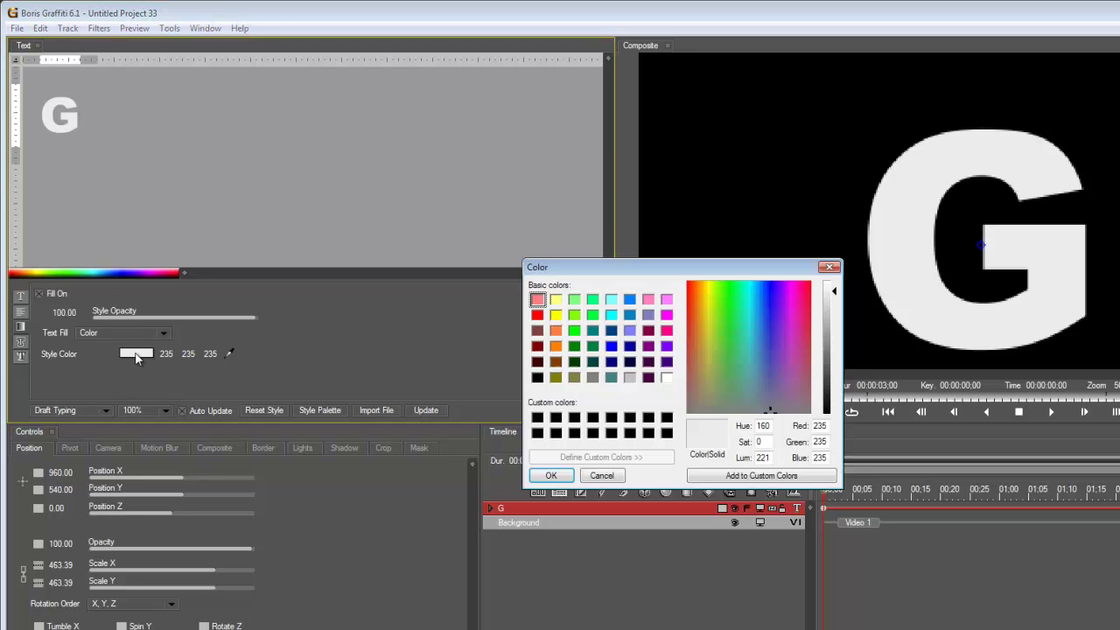
{"action": "left_click", "coordinate": [556, 301]}
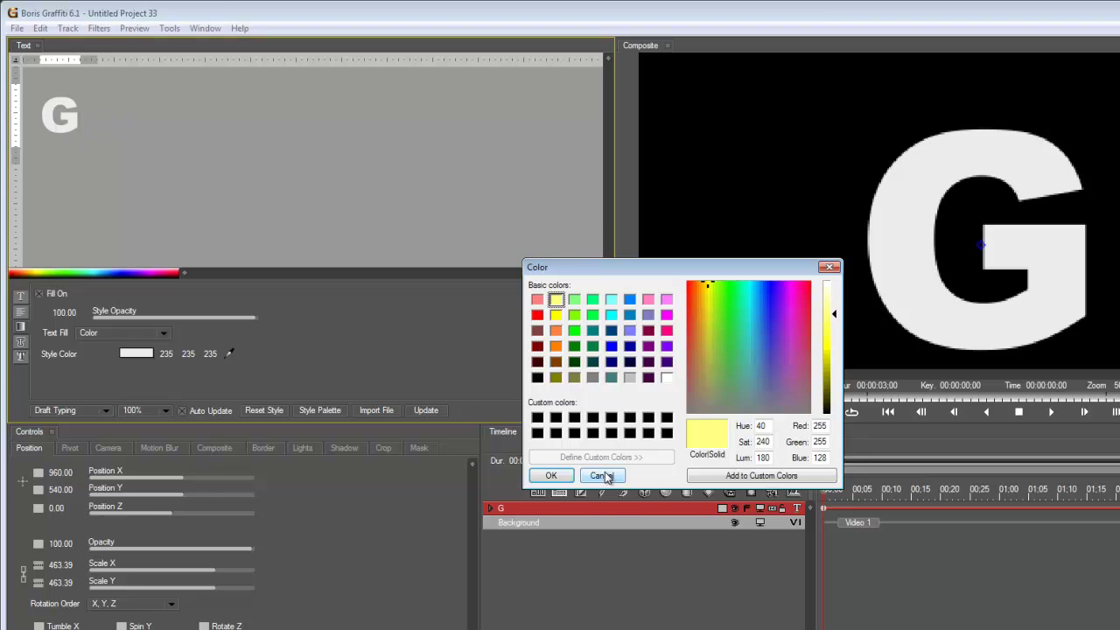
{"action": "key", "text": "Escape"}
Fill the selected G pale yellow (255, 255, 128) and move the playhead to the 3-second end.
{"action": "left_click_drag", "start_coordinate": [93, 121], "coordinate": [43, 120]}
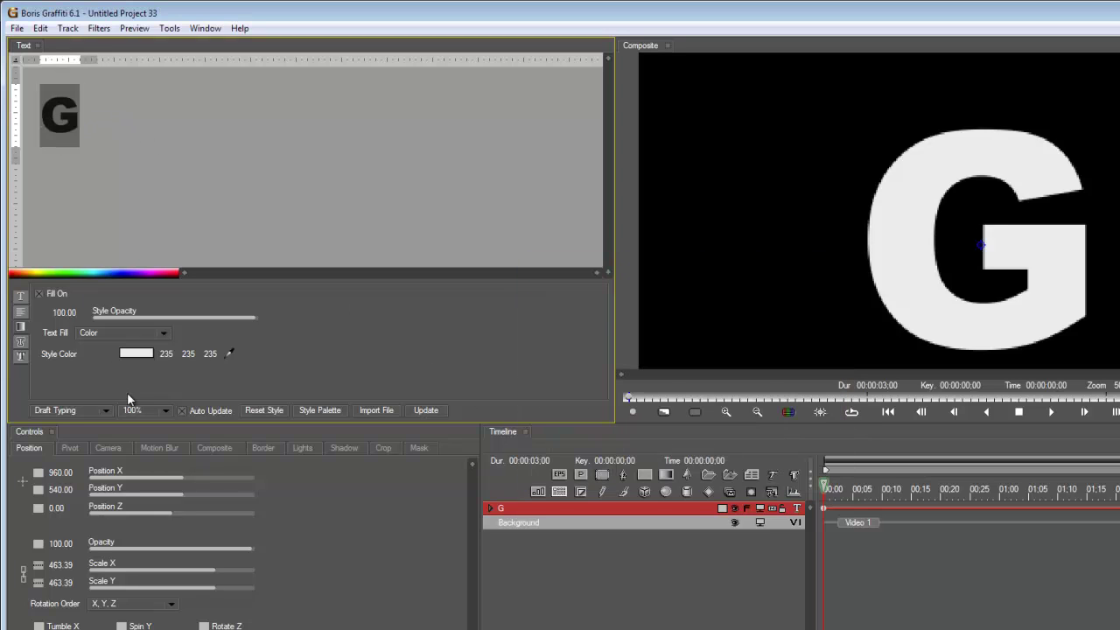
{"action": "left_click", "coordinate": [148, 352]}
{"action": "left_click", "coordinate": [557, 301]}
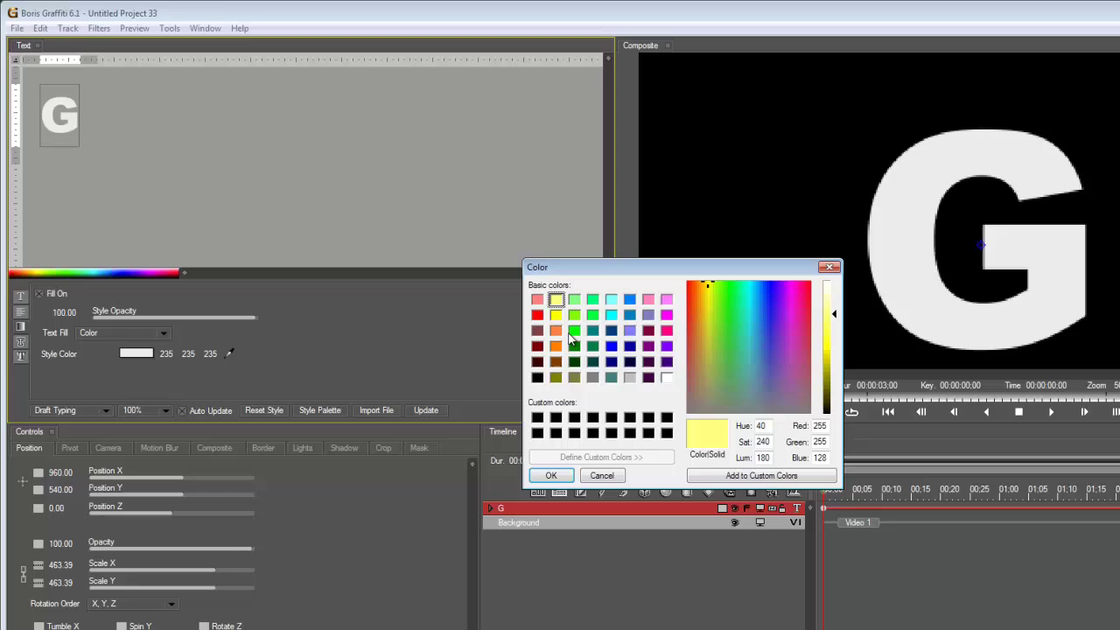
{"action": "left_click", "coordinate": [551, 475]}
{"action": "left_click", "coordinate": [326, 155]}
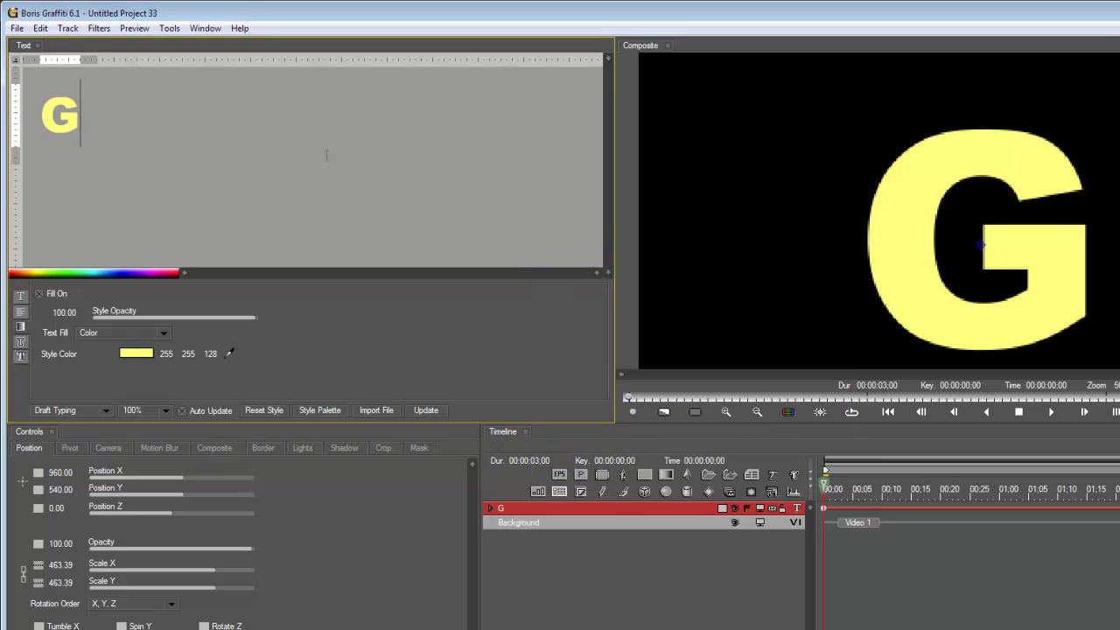
{"action": "left_click", "coordinate": [825, 510]}
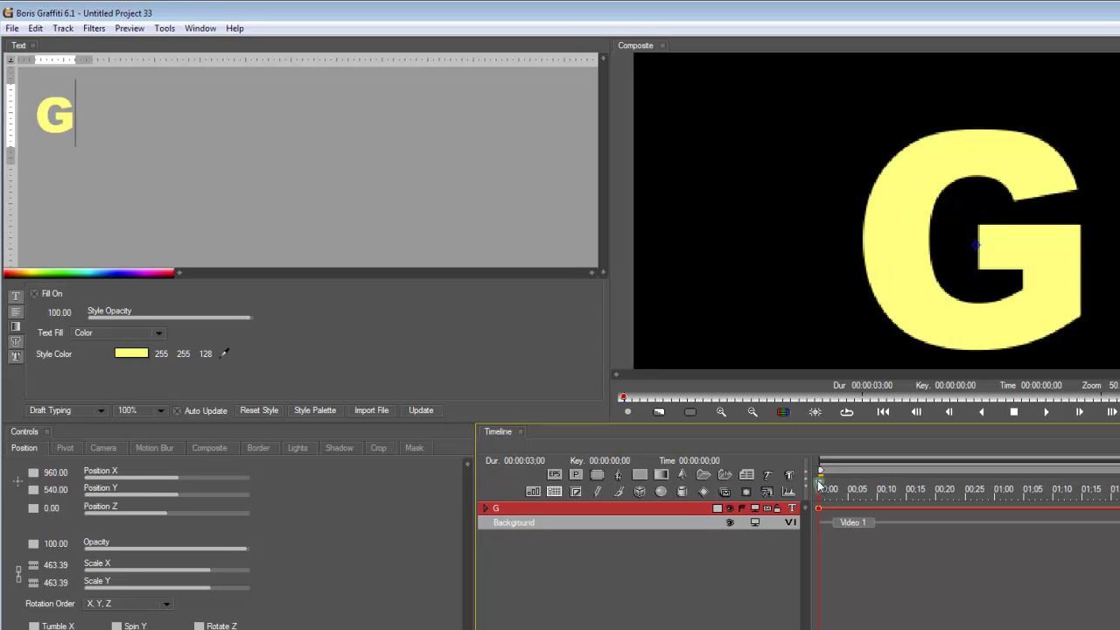
{"action": "left_click_drag", "start_coordinate": [819, 484], "coordinate": [1119, 518]}
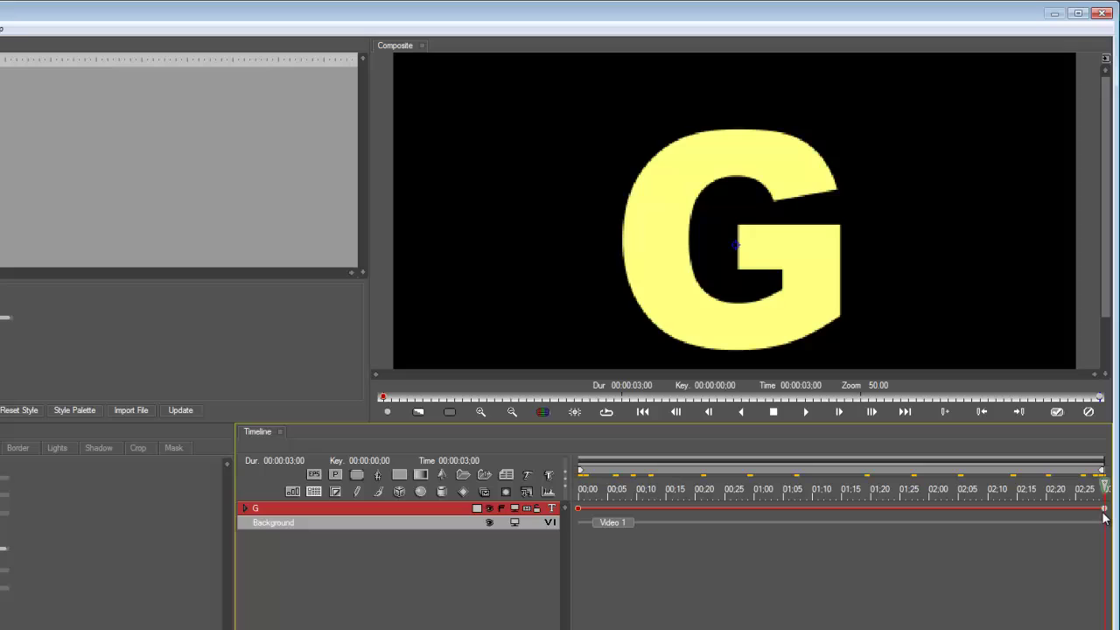
Select the G track's keyframe at 3 seconds and scrub back to about 2:26.
{"action": "left_click", "coordinate": [1104, 509]}
{"action": "left_click_drag", "start_coordinate": [1103, 486], "coordinate": [578, 505]}
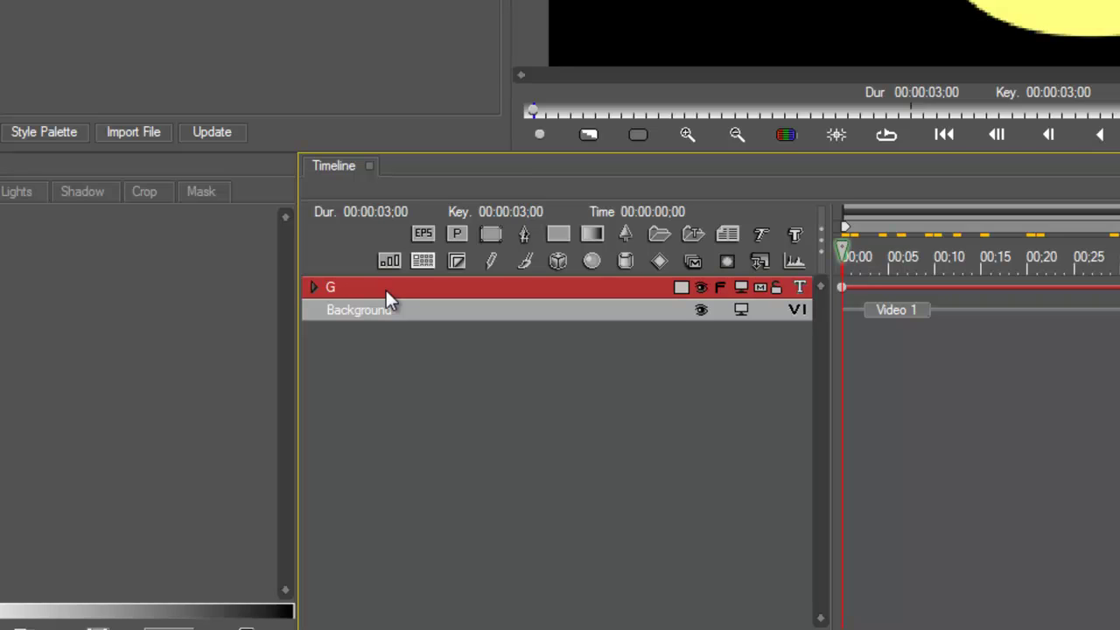
Expand the G group and its Face layer, then select Text to show tracking, leading and letter scale.
{"action": "left_click", "coordinate": [312, 286]}
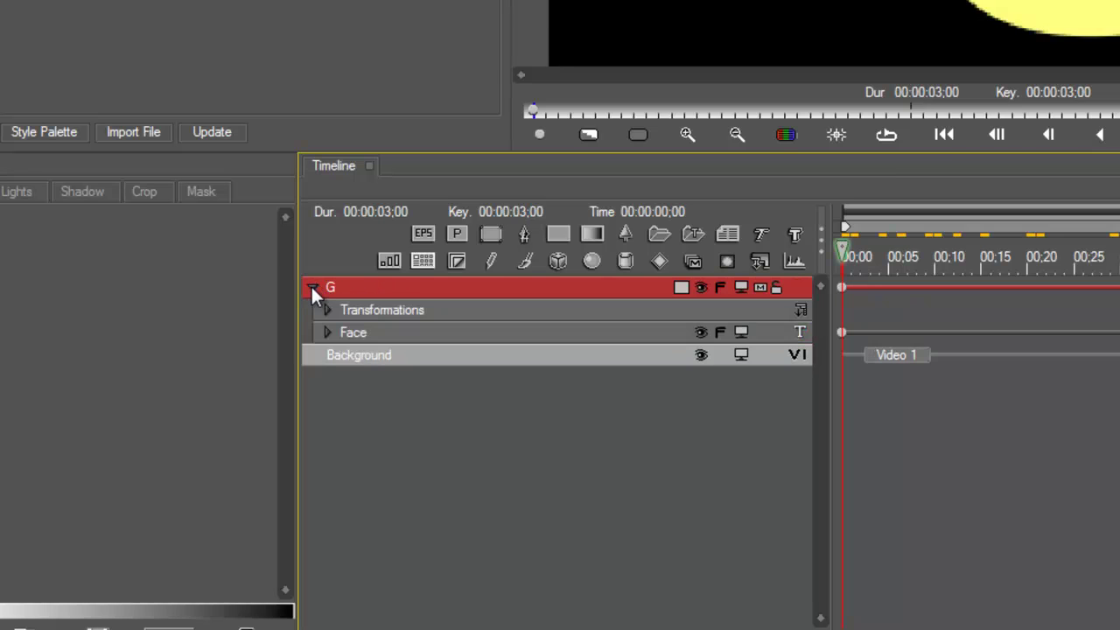
{"action": "left_click", "coordinate": [354, 332]}
{"action": "left_click", "coordinate": [328, 331]}
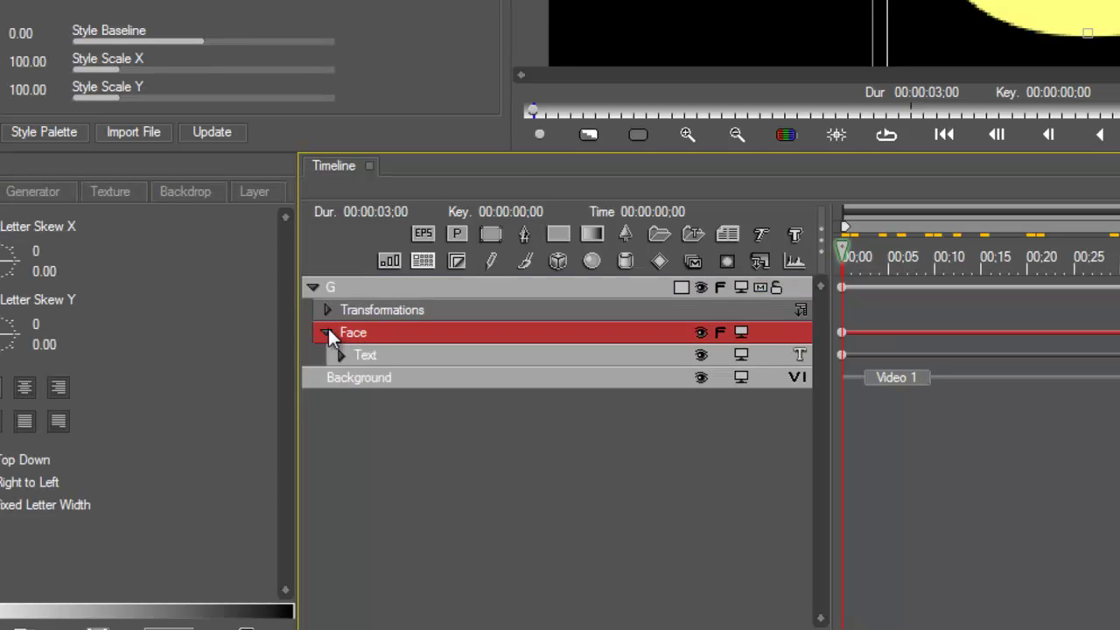
{"action": "left_click", "coordinate": [403, 356]}
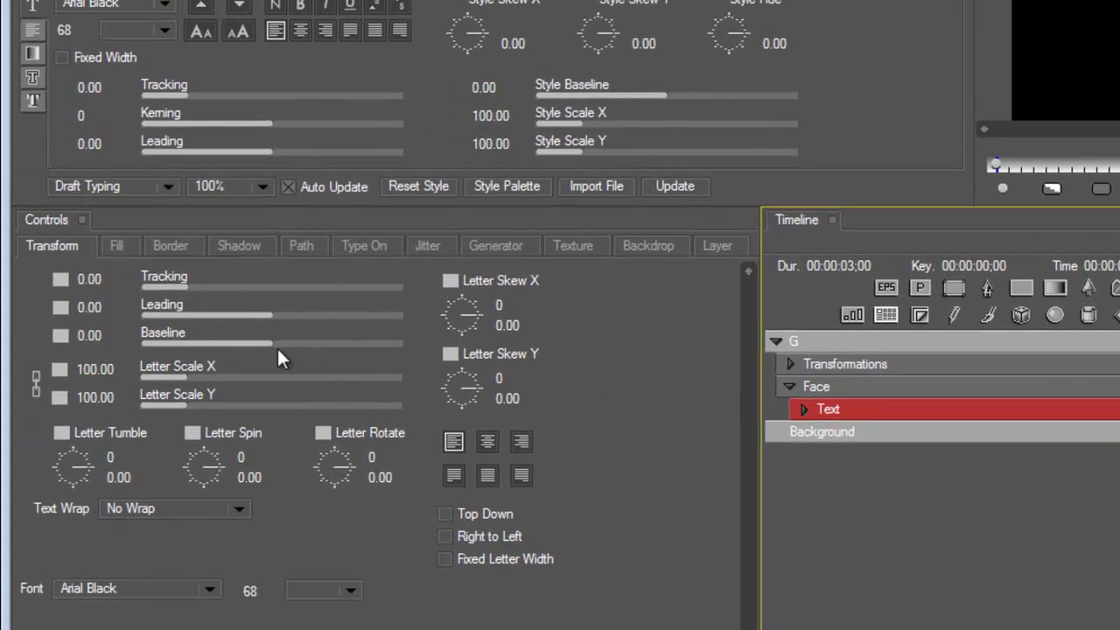
Set the Text layer's fill colour to pale yellow 255, 255, 128, matching the text style's fill.
{"action": "left_click", "coordinate": [120, 246]}
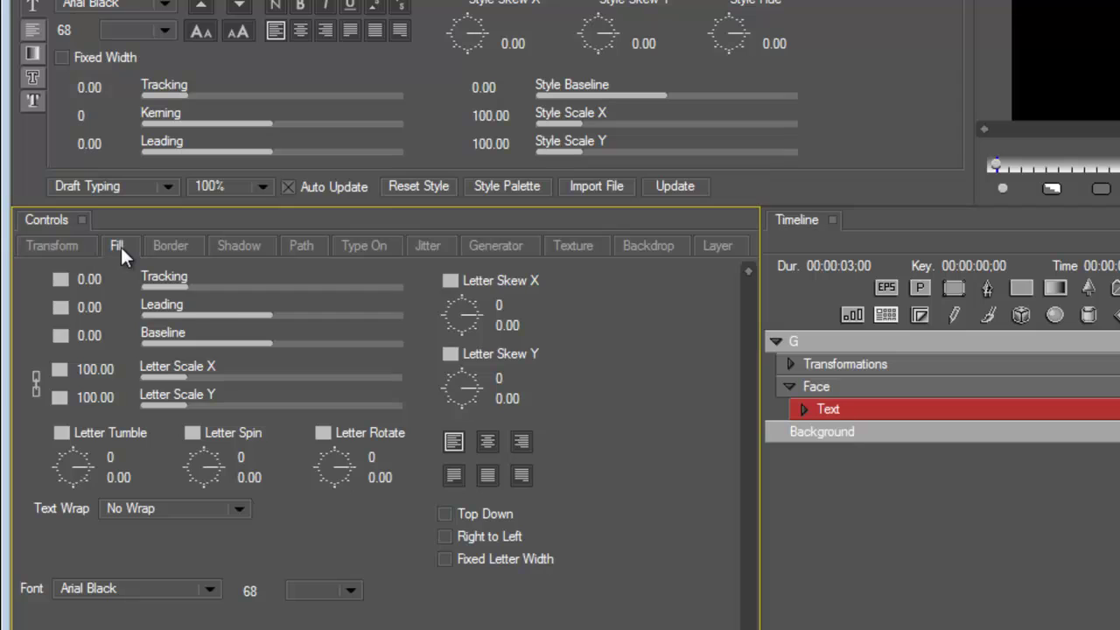
{"action": "left_click", "coordinate": [23, 53]}
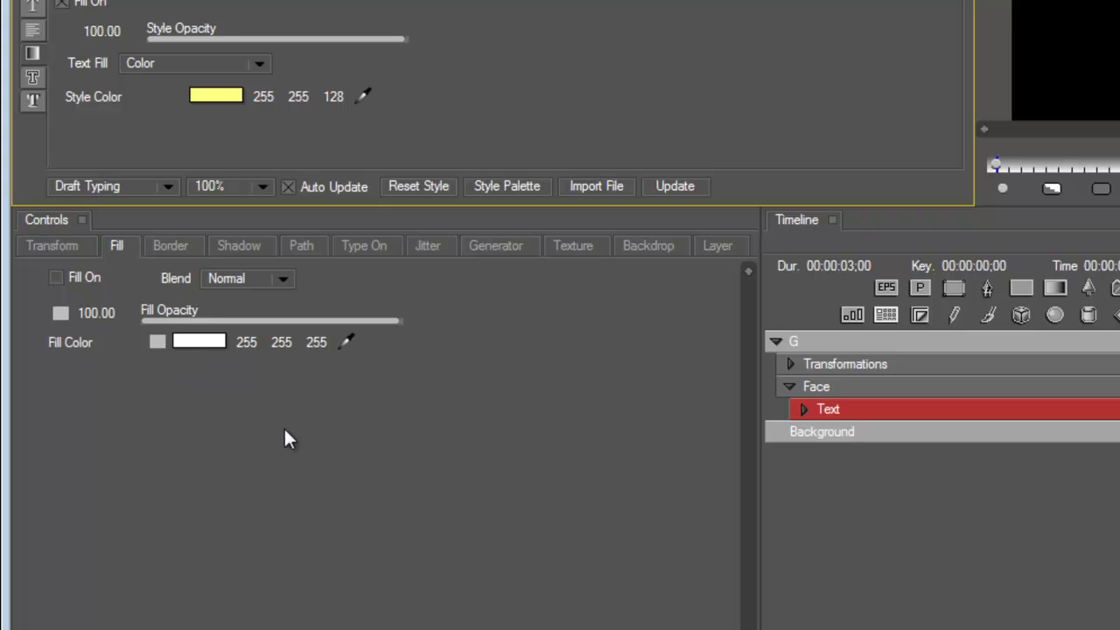
{"action": "left_click", "coordinate": [419, 495]}
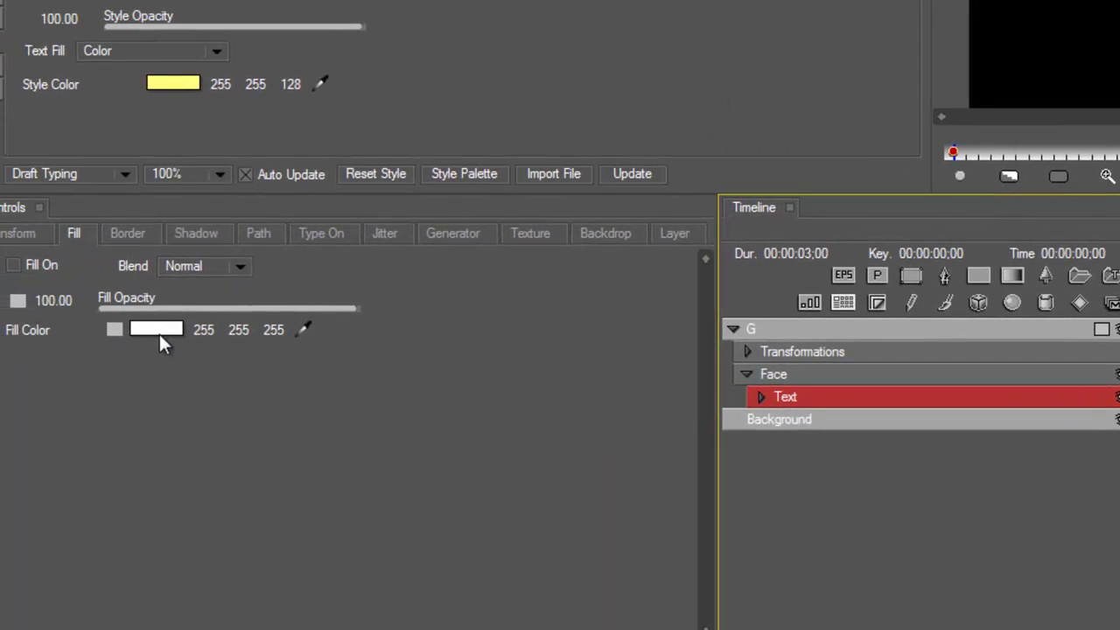
{"action": "left_click", "coordinate": [18, 338]}
{"action": "left_click", "coordinate": [835, 4]}
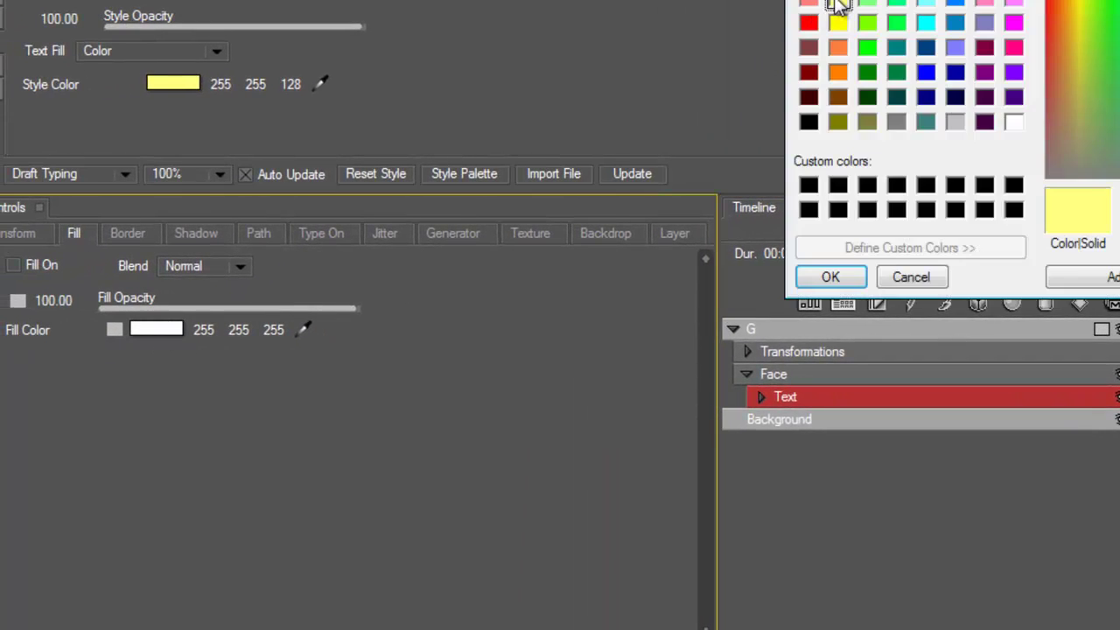
{"action": "left_click", "coordinate": [828, 278]}
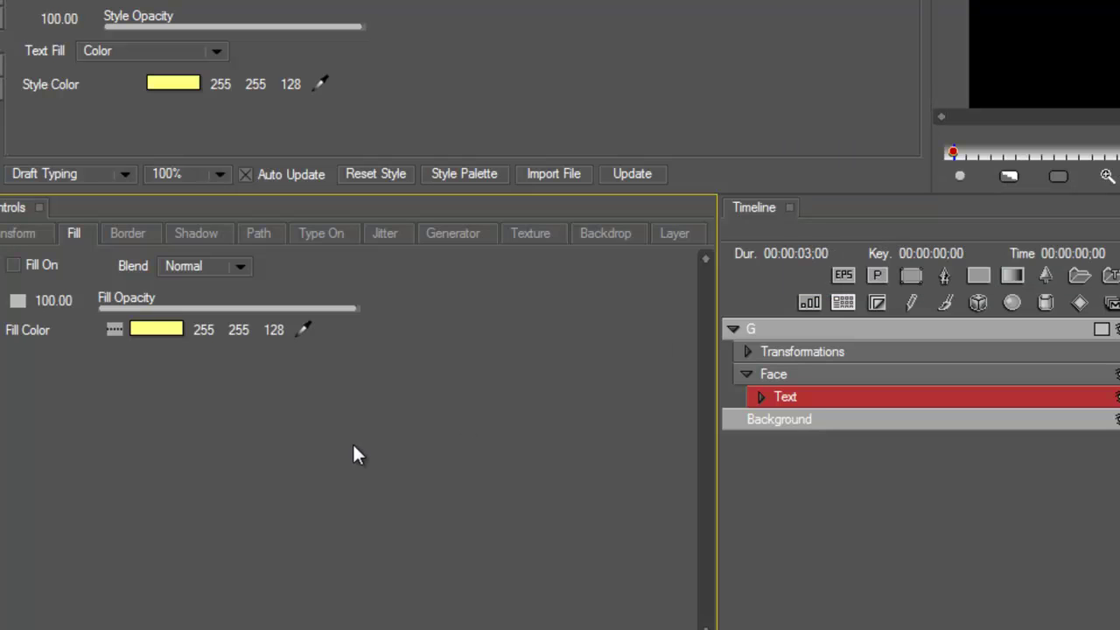
Set the fill colour keyframes to Linear interpolation, preview midway, then return to 00:00.
{"action": "left_click", "coordinate": [114, 329]}
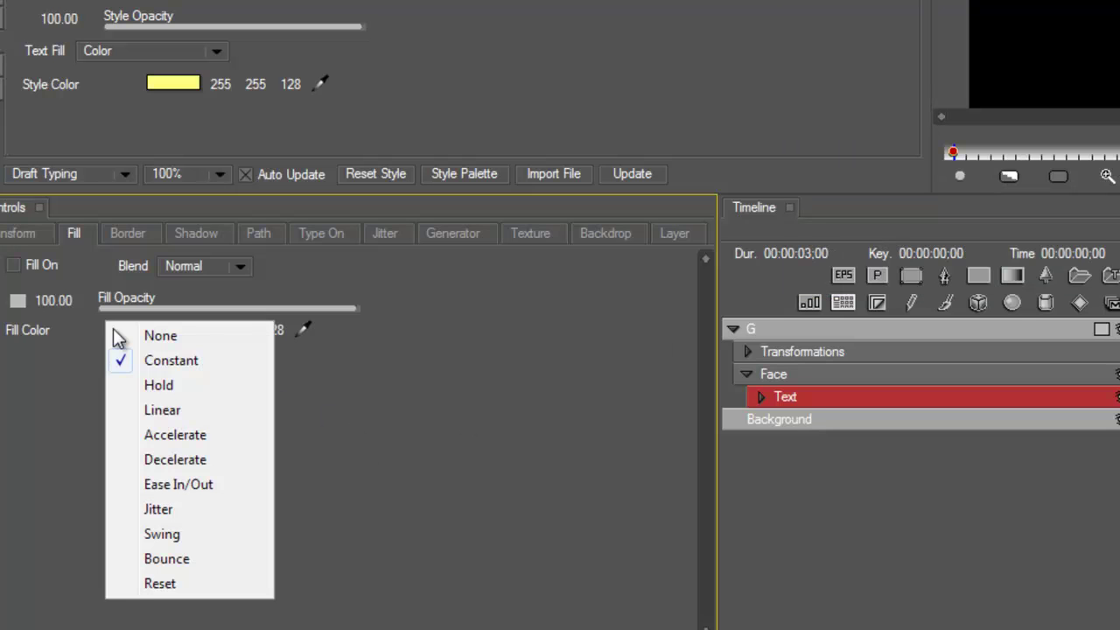
{"action": "left_click", "coordinate": [162, 410]}
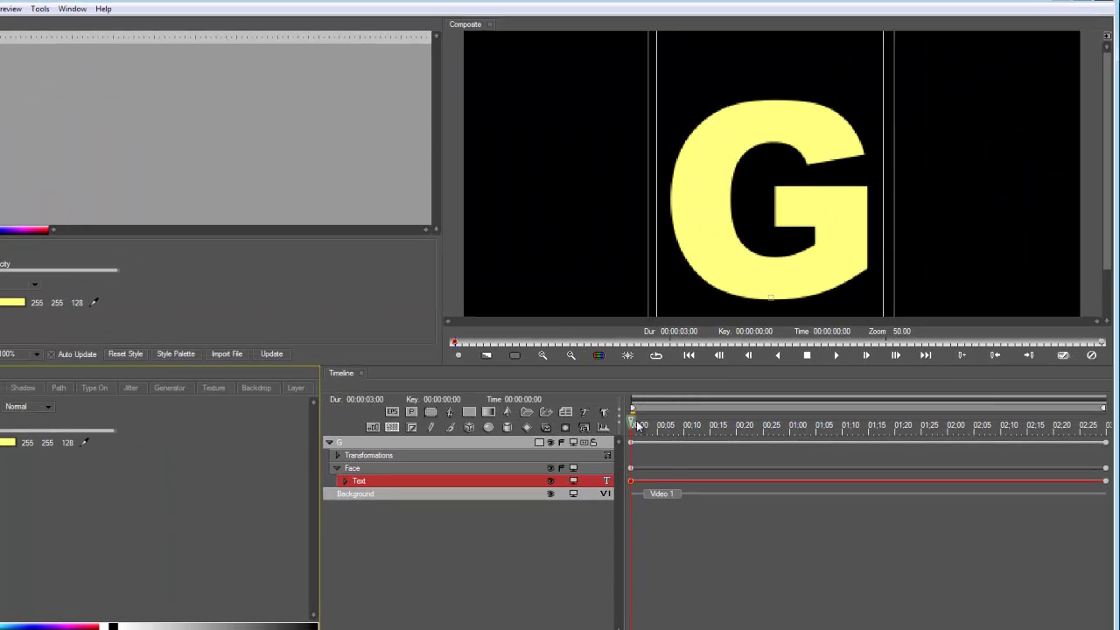
{"action": "left_click_drag", "start_coordinate": [640, 425], "coordinate": [1106, 472]}
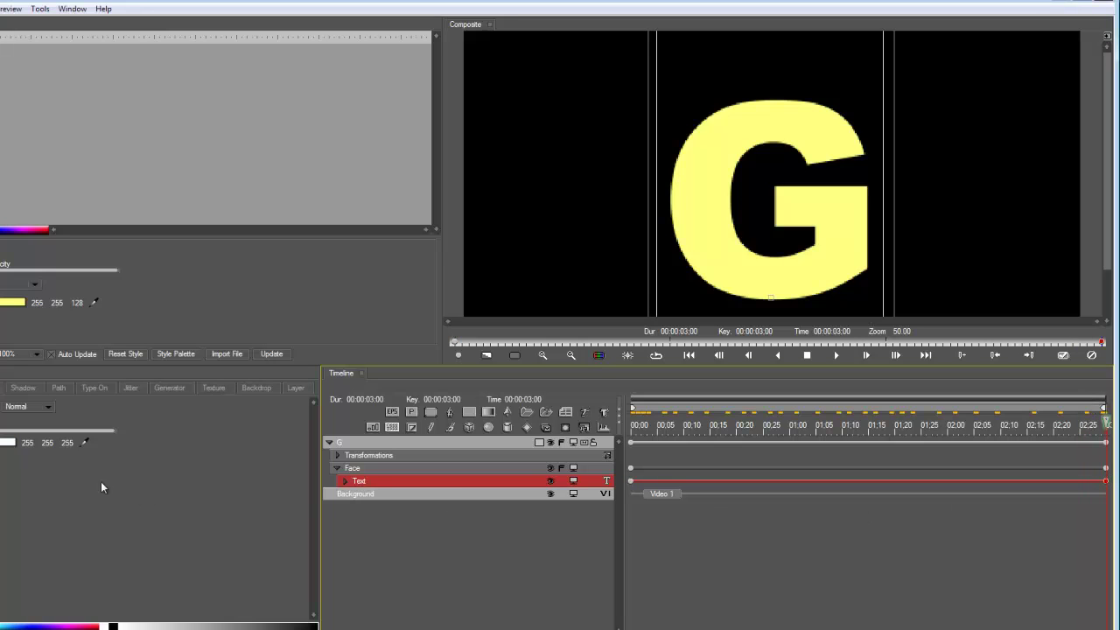
{"action": "left_click", "coordinate": [630, 486]}
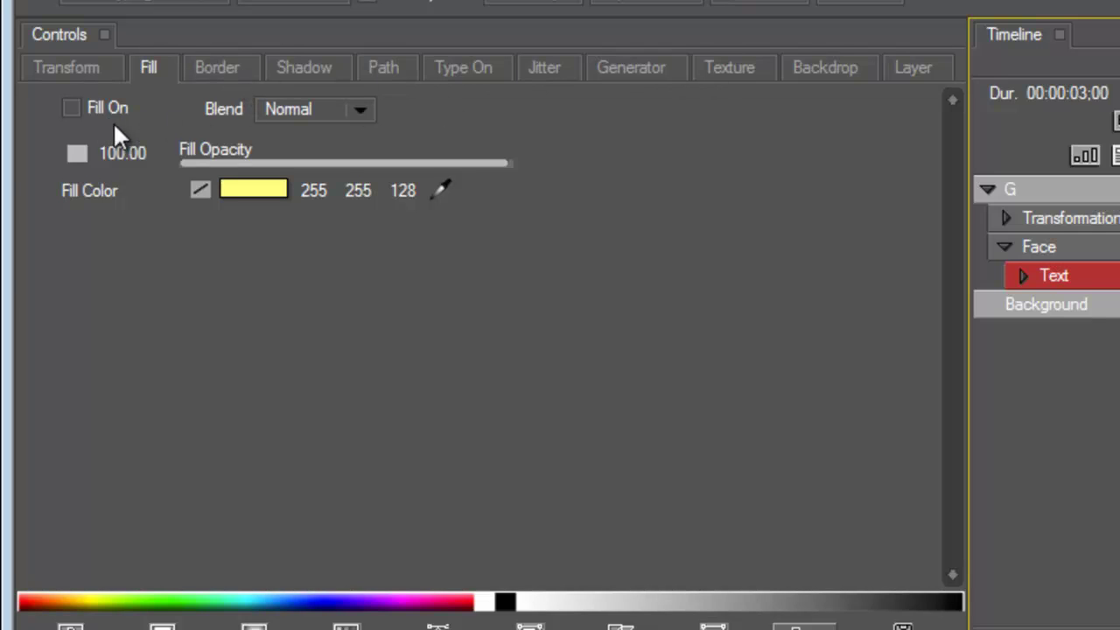
Enable Fill On for the G's face and scrub to 02:28 to preview yellow fading to white.
{"action": "left_click", "coordinate": [71, 108]}
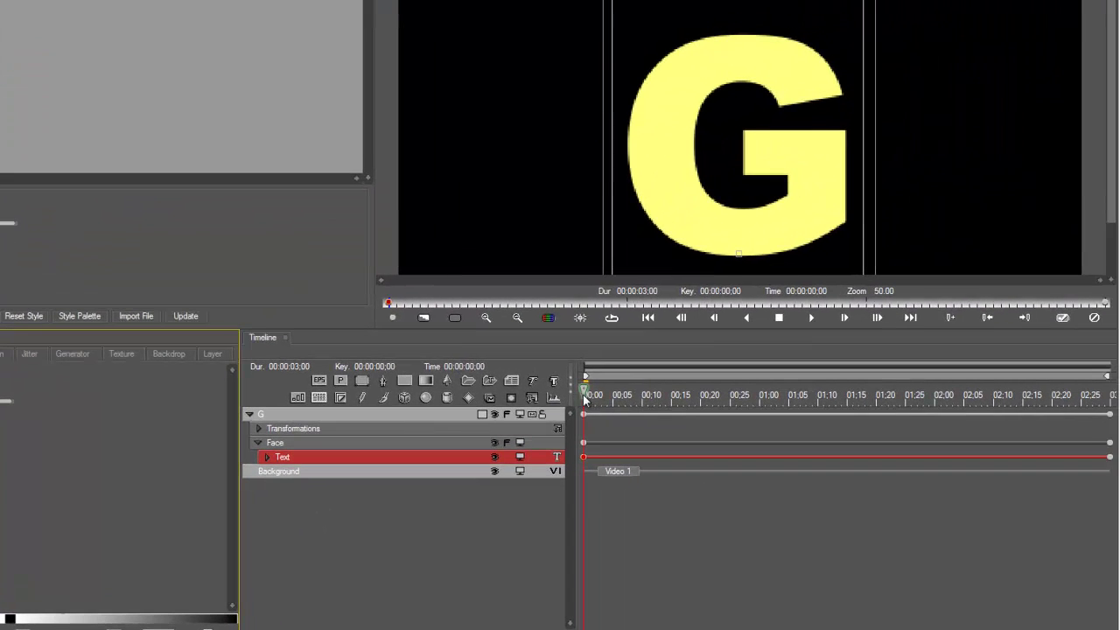
{"action": "left_click_drag", "start_coordinate": [586, 391], "coordinate": [579, 485]}
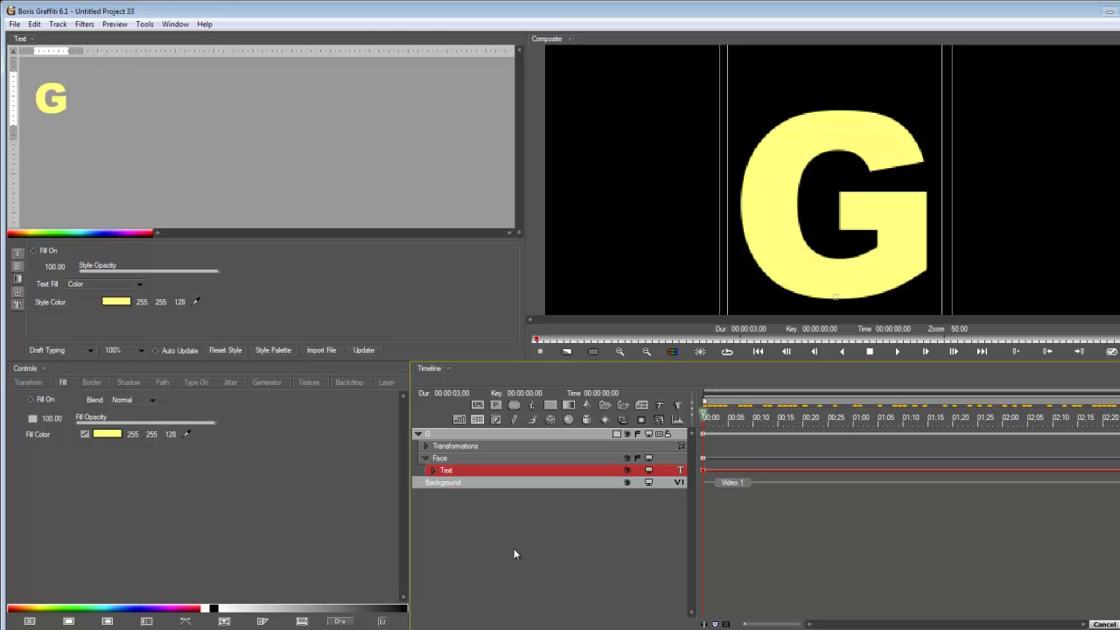
Close Boris Graffiti, declining to save the effect settings.
{"action": "key", "text": "alt+F4"}
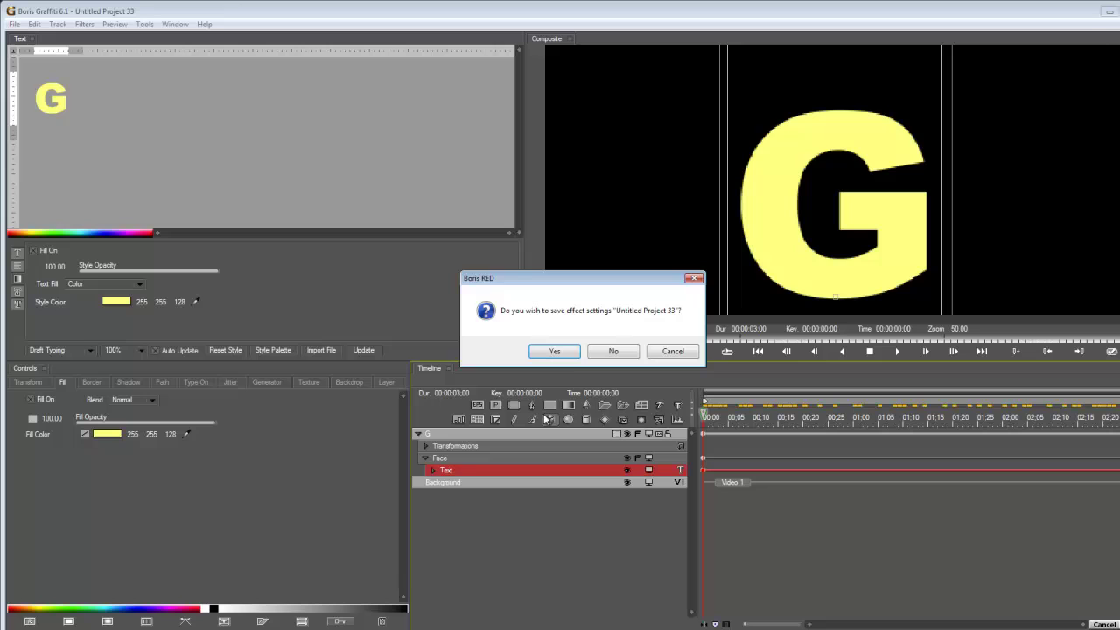
{"action": "left_click", "coordinate": [612, 352]}
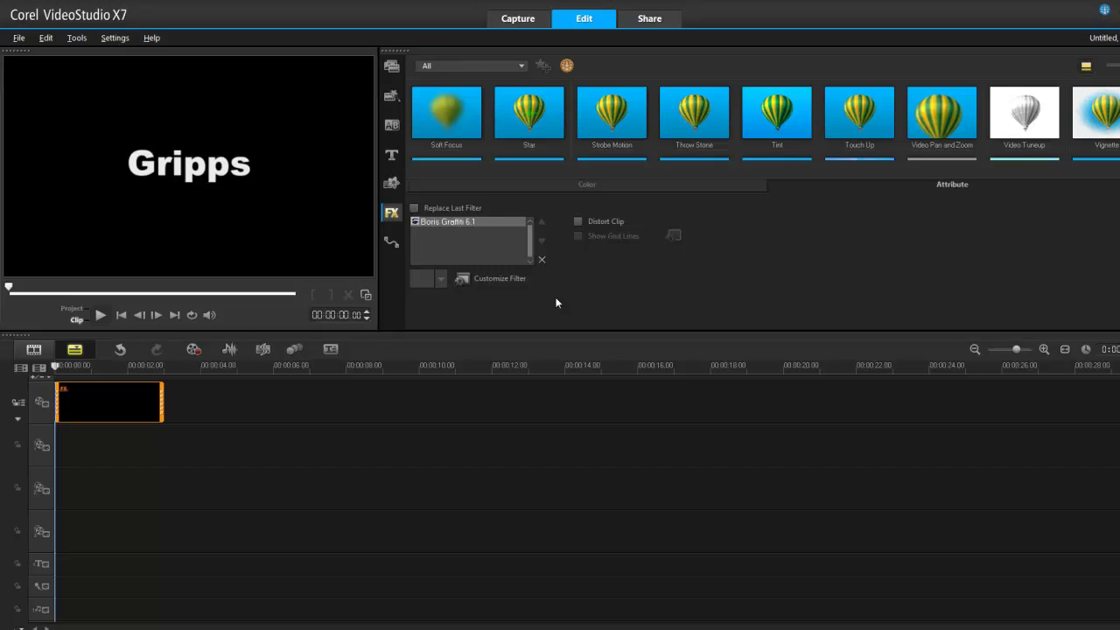
Load the typeOnLetter preset from the Library Browser and open it in Advanced Mode.
{"action": "left_click", "coordinate": [461, 278]}
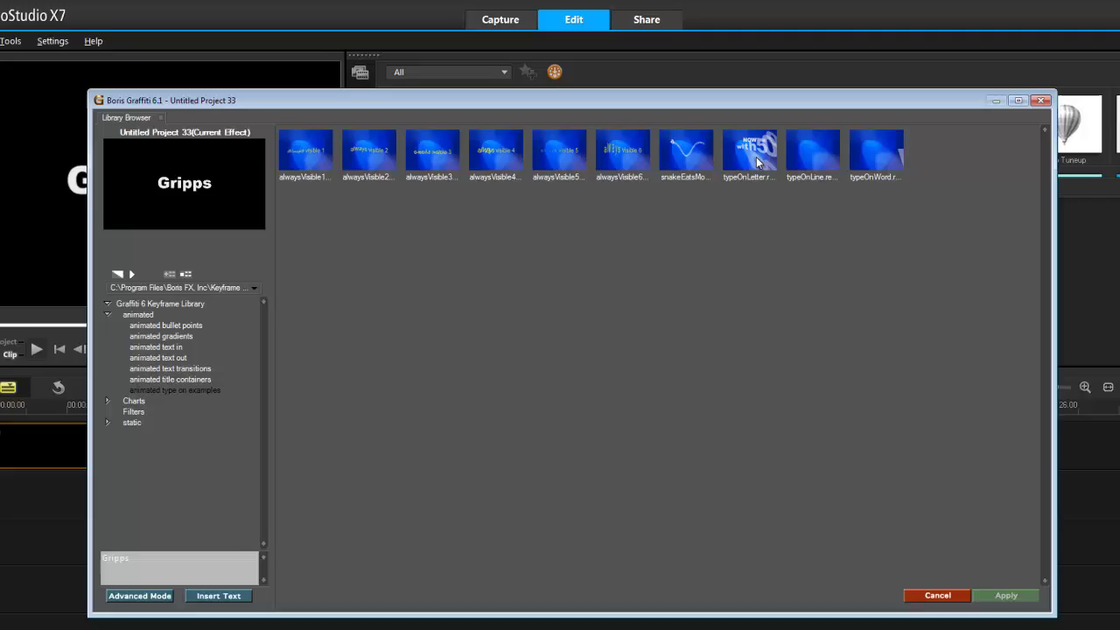
{"action": "left_click", "coordinate": [749, 146]}
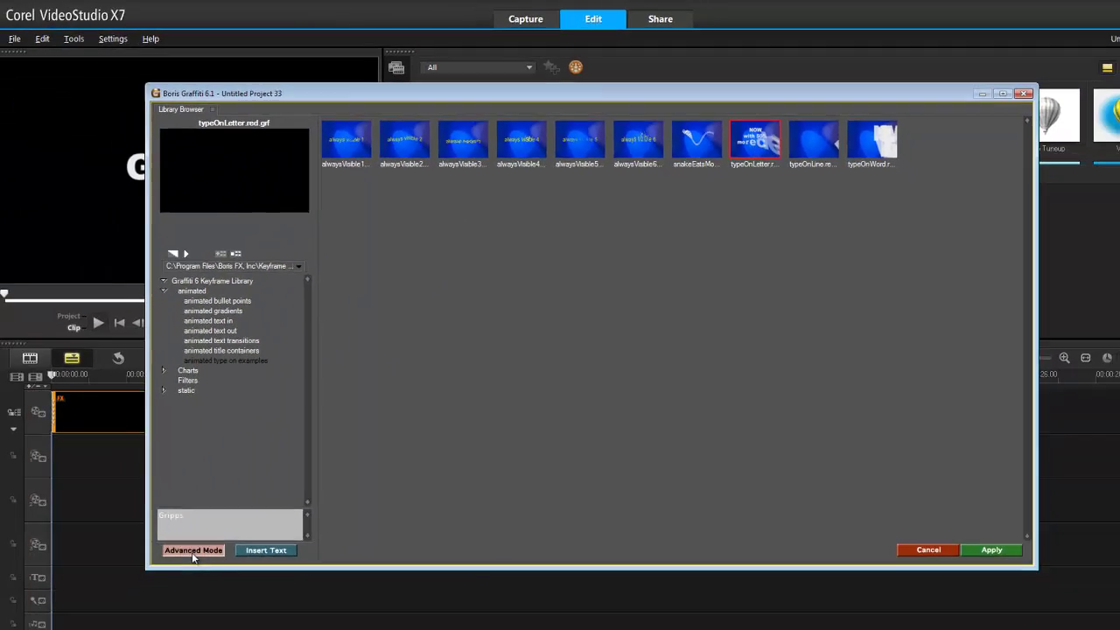
{"action": "left_click", "coordinate": [195, 548]}
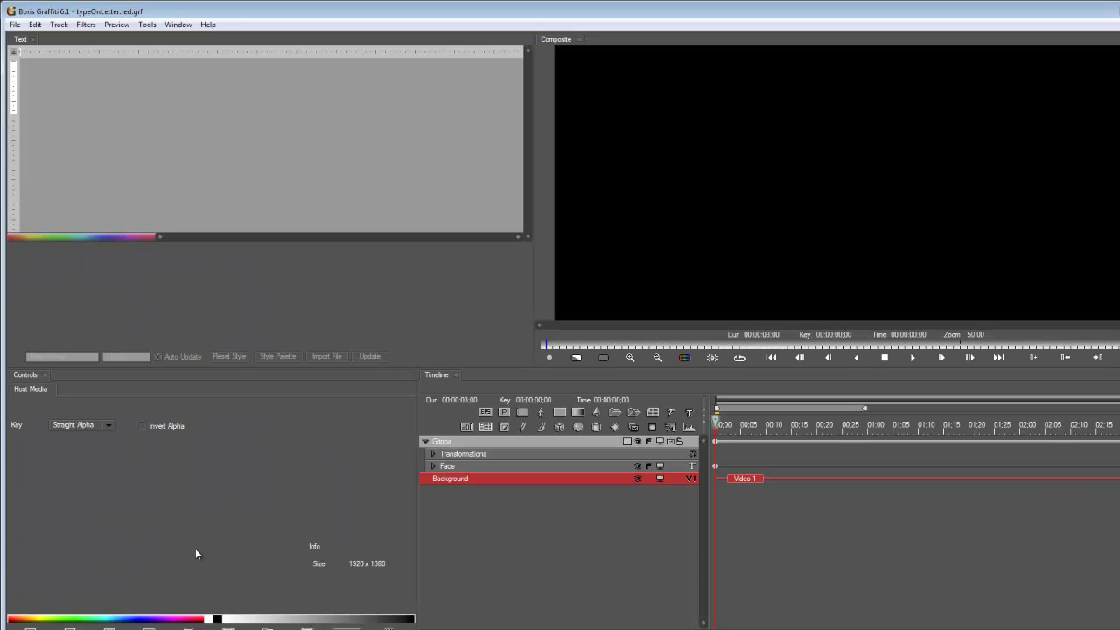
Play the typeOnLetter animation from the start, then select the Gripps layer.
{"action": "left_click", "coordinate": [720, 424]}
{"action": "key", "text": "space"}
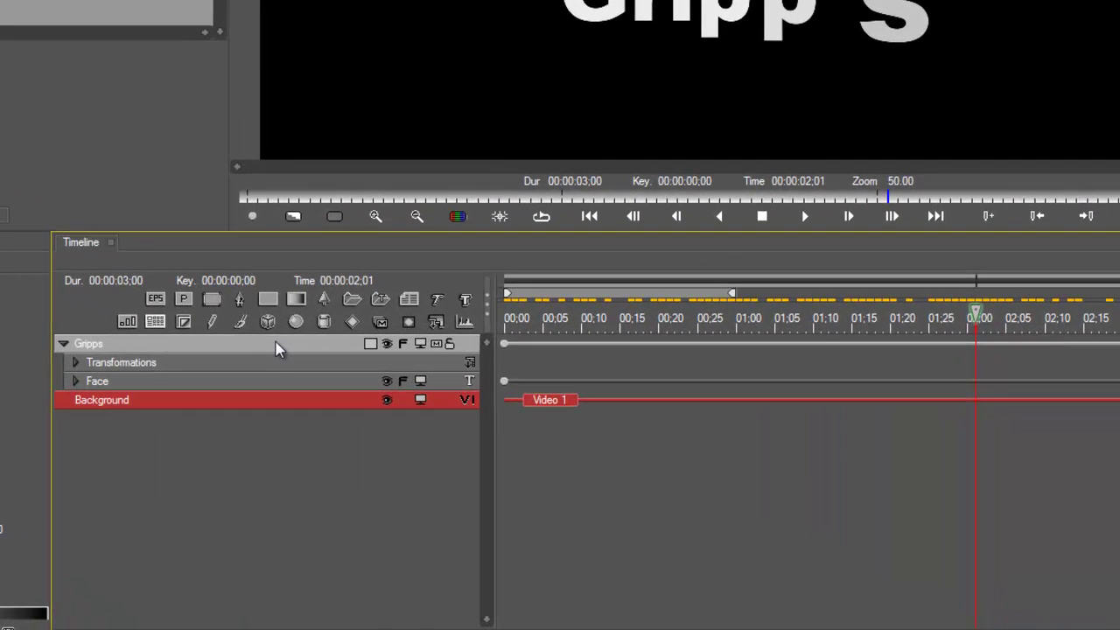
{"action": "left_click", "coordinate": [275, 344]}
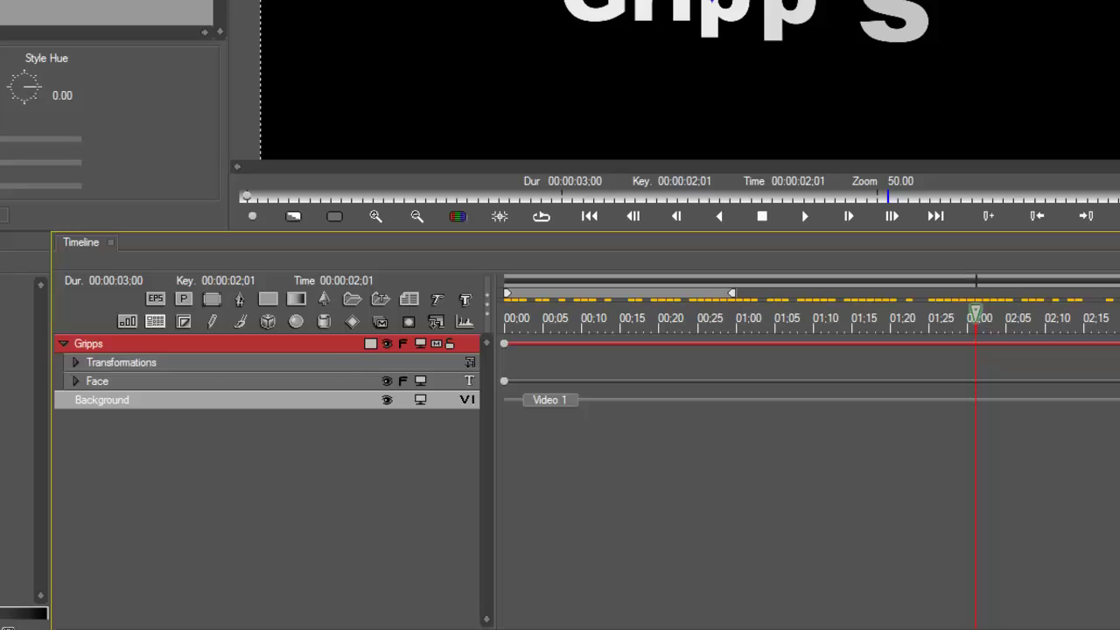
Scrub through to 01:19 and briefly expand the Face layer's child Text track.
{"action": "left_click_drag", "start_coordinate": [975, 315], "coordinate": [736, 317]}
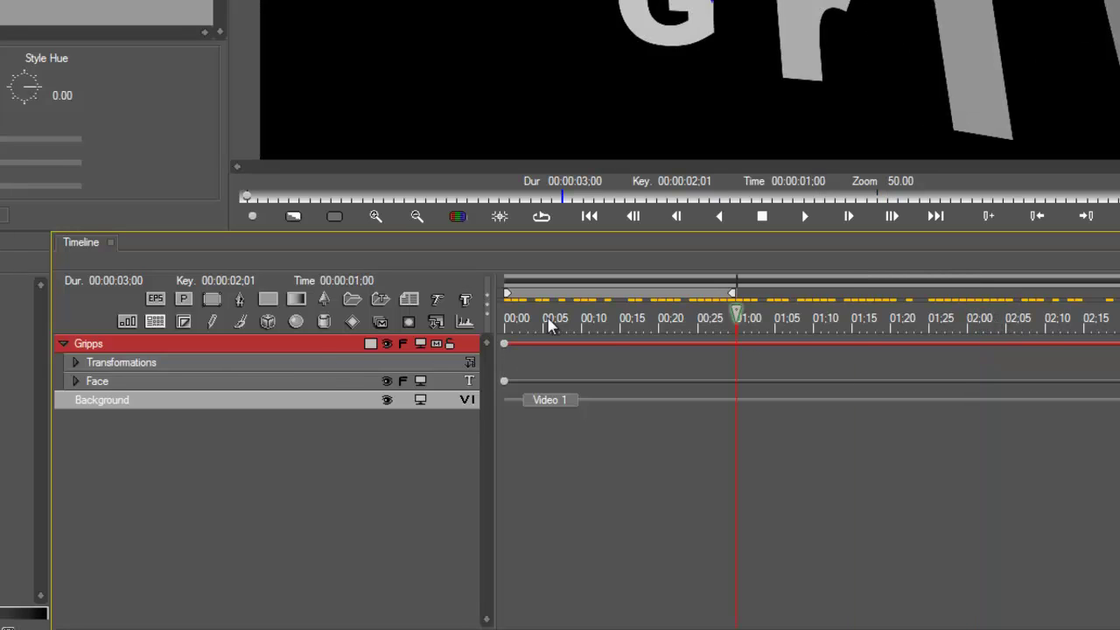
{"action": "left_click_drag", "start_coordinate": [549, 325], "coordinate": [880, 332]}
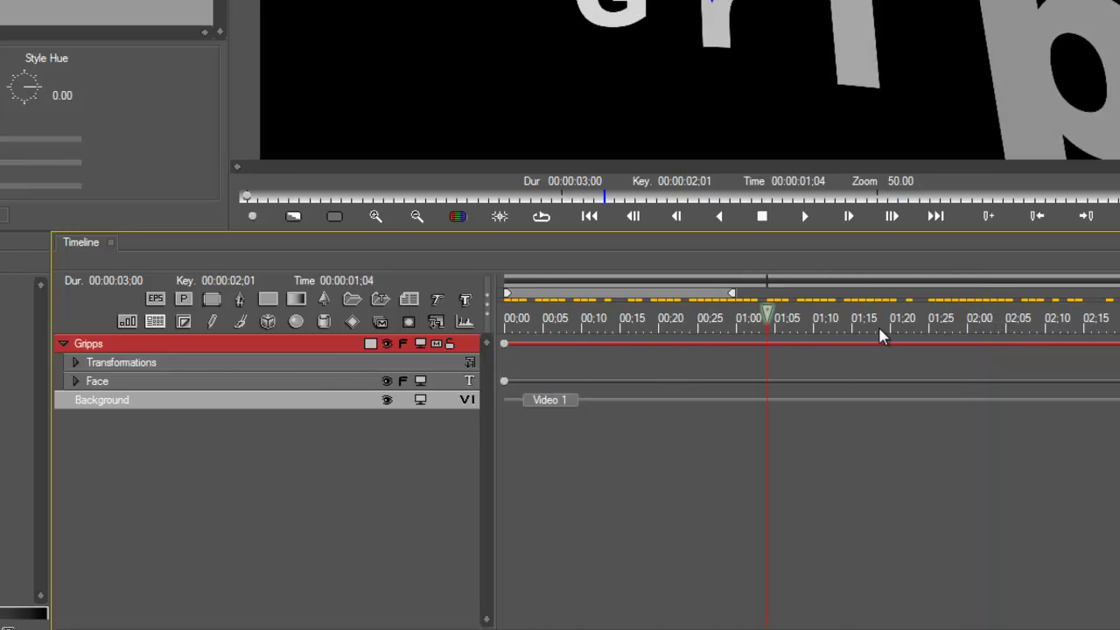
{"action": "left_click", "coordinate": [91, 383]}
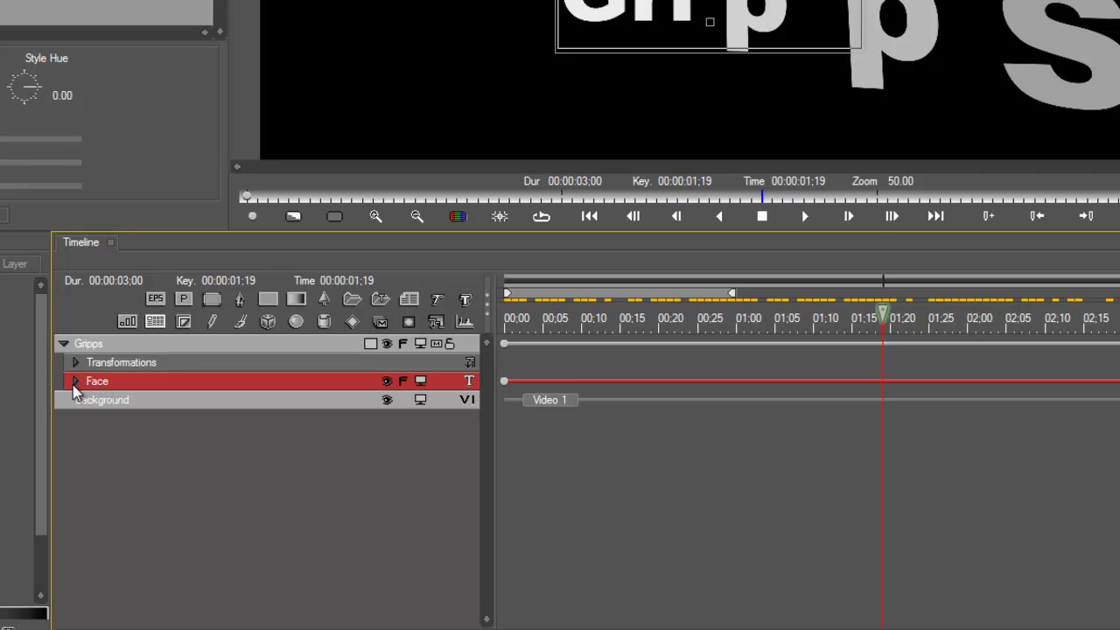
{"action": "left_click", "coordinate": [76, 383]}
{"action": "left_click", "coordinate": [75, 382]}
List the Gripps group's transformation parameters and expand it to reveal the Text layer's groups.
{"action": "left_click", "coordinate": [98, 343]}
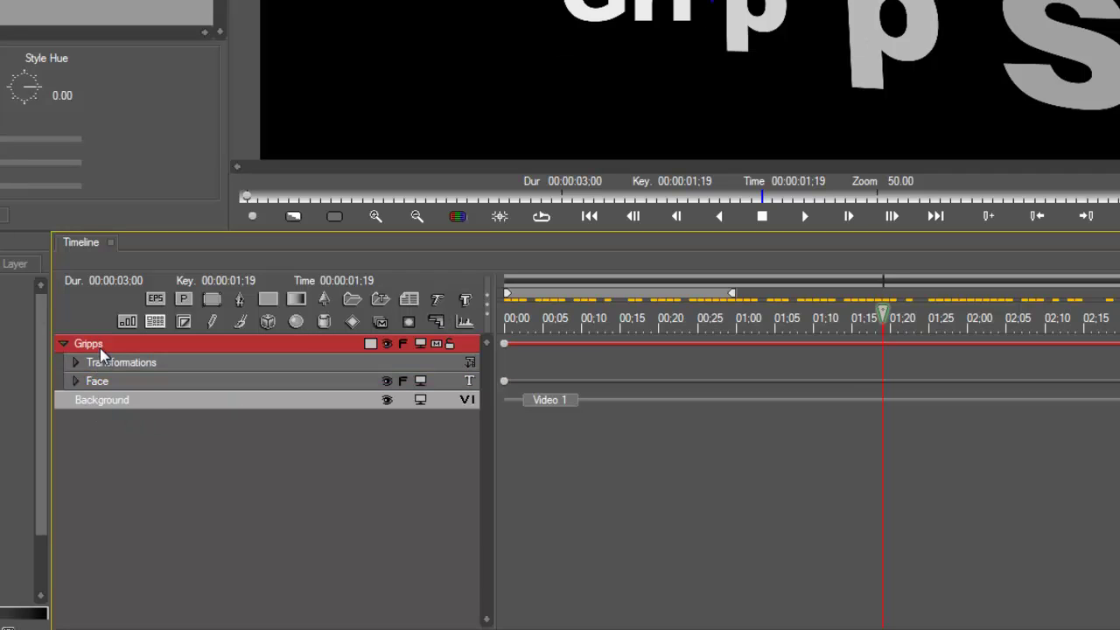
{"action": "left_click", "coordinate": [436, 322]}
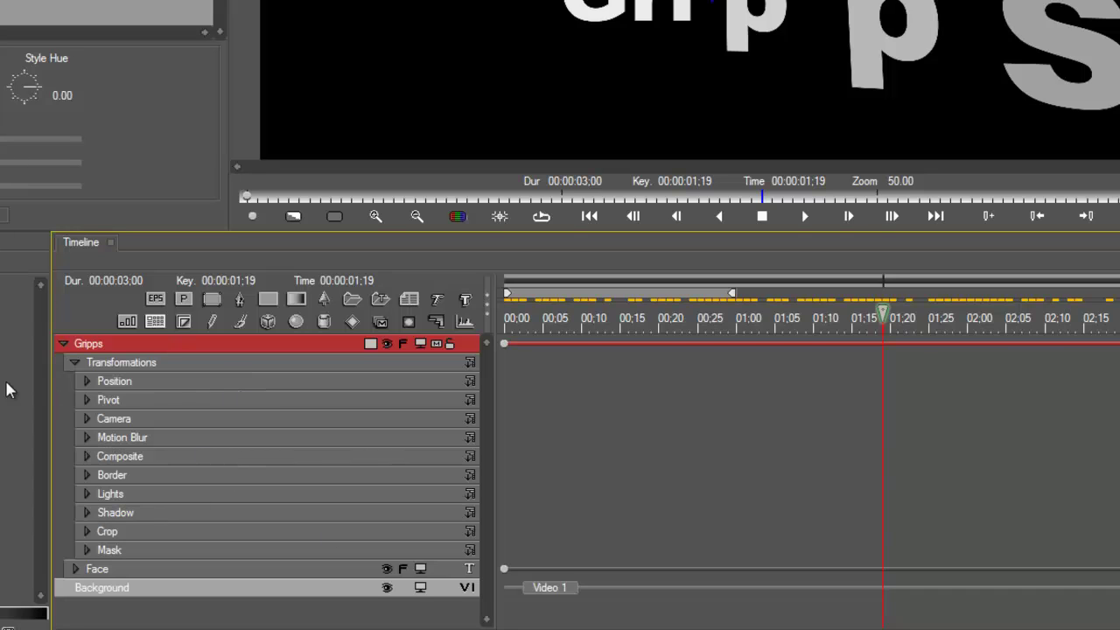
{"action": "left_click", "coordinate": [67, 345]}
{"action": "left_click", "coordinate": [67, 345]}
{"action": "left_click", "coordinate": [75, 568]}
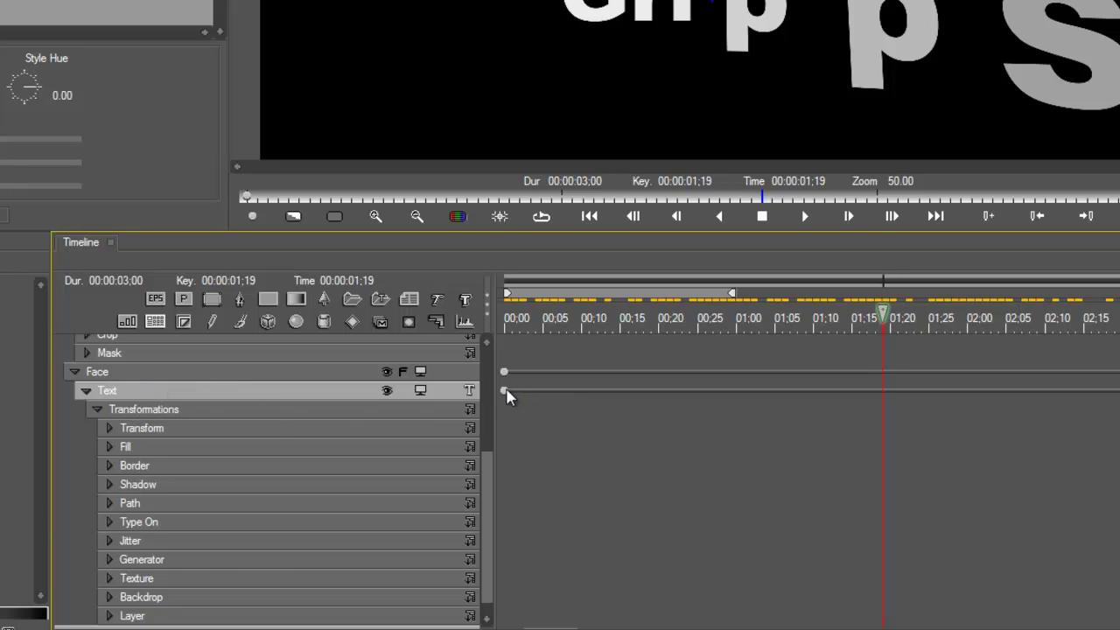
Compare the Text track's Type On keyframes, 0 at frame 0 and 100 at 3 seconds, leaving interpolation unchanged.
{"action": "left_click", "coordinate": [509, 391]}
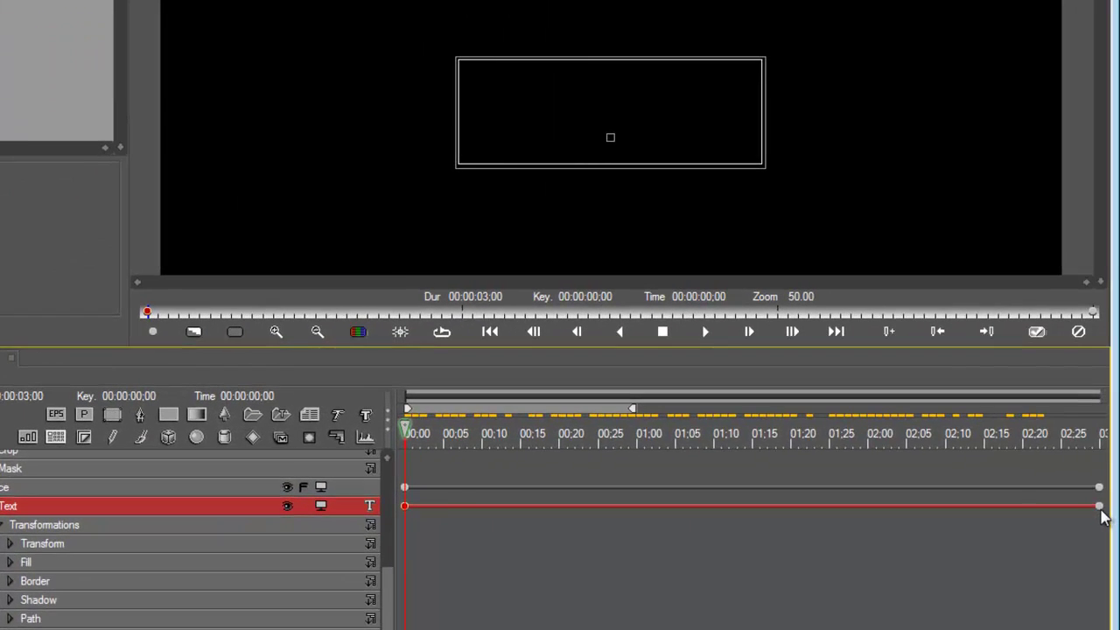
{"action": "left_click", "coordinate": [1099, 507]}
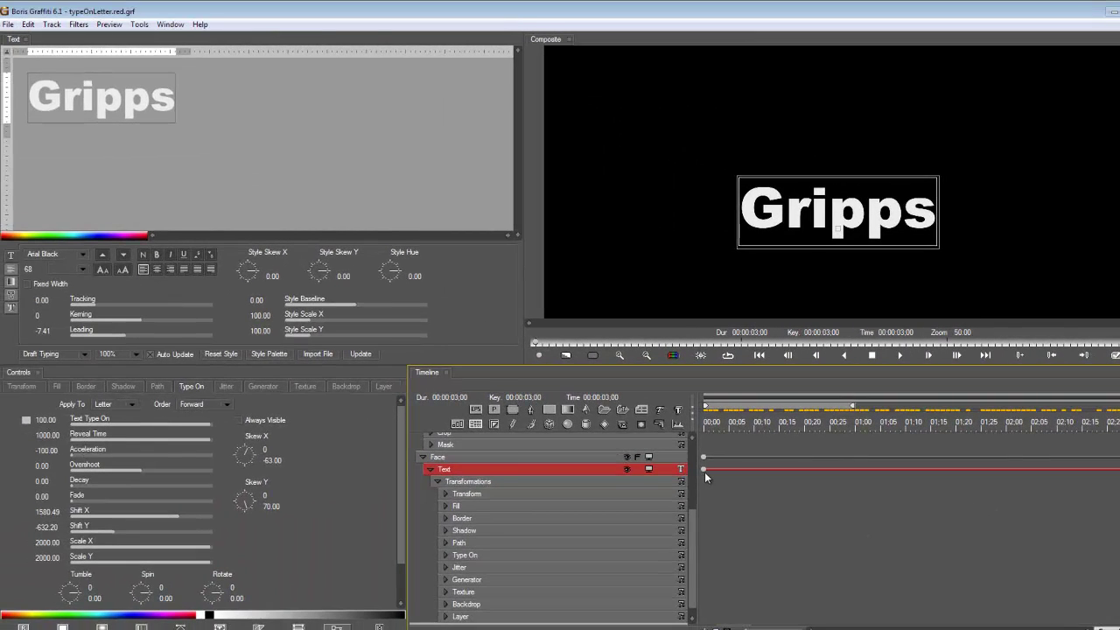
{"action": "left_click", "coordinate": [704, 473]}
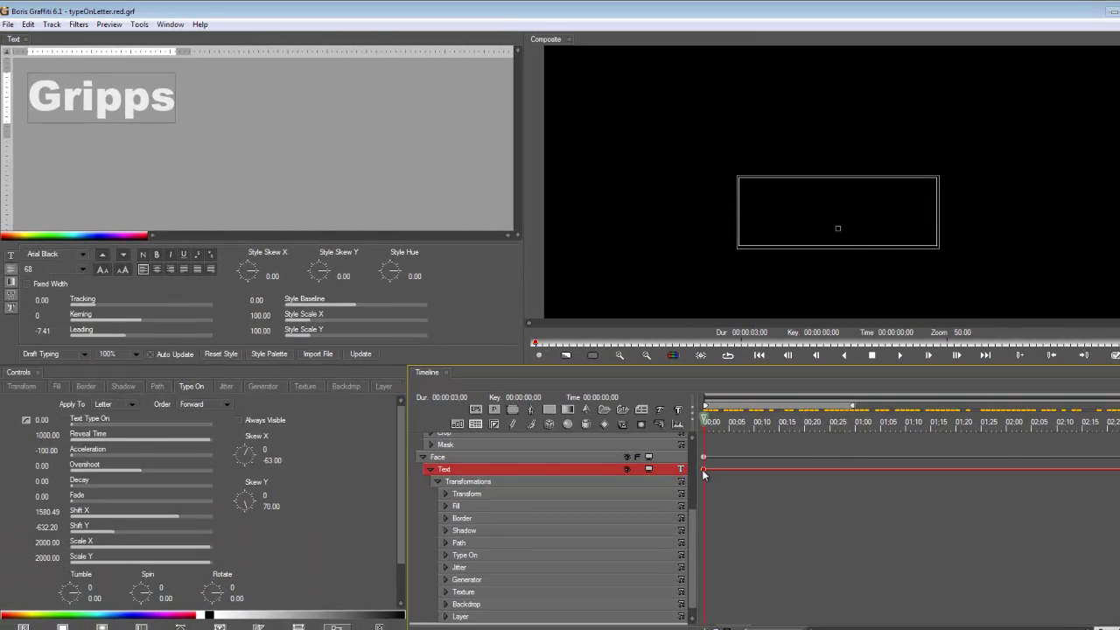
{"action": "left_click", "coordinate": [25, 421]}
{"action": "left_click", "coordinate": [307, 522]}
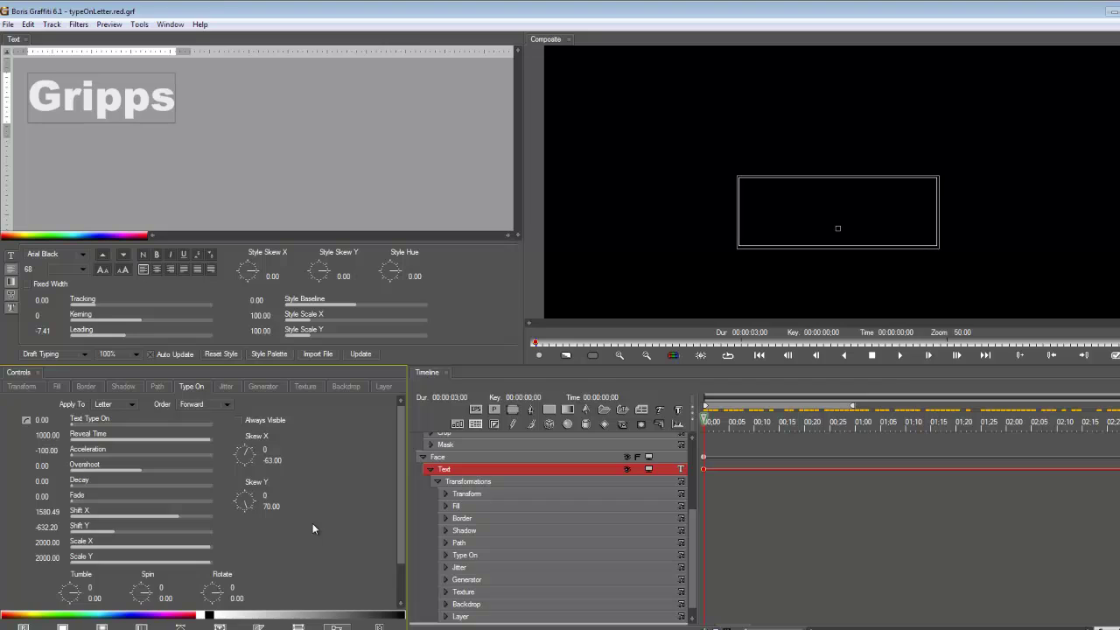